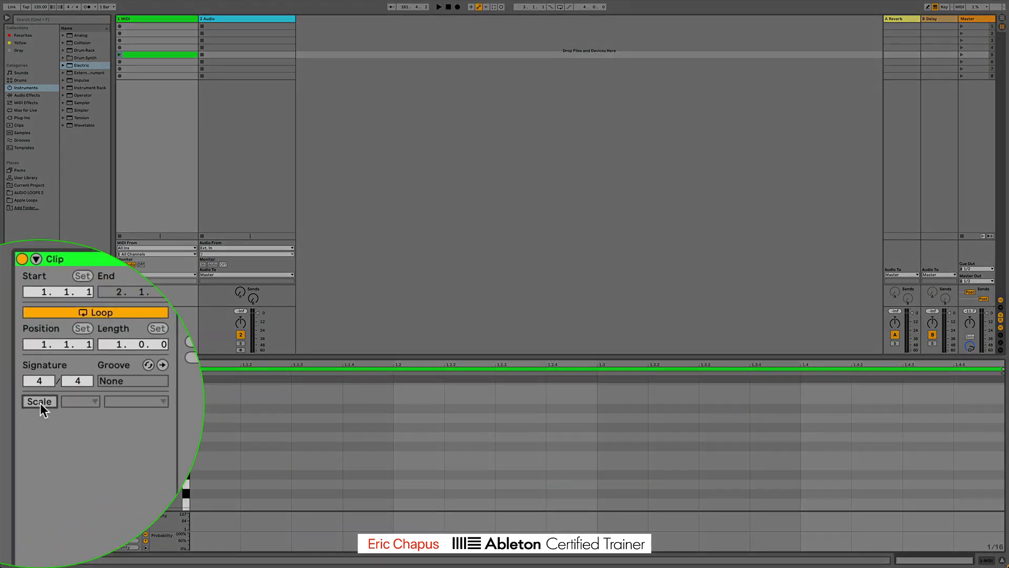
# Turn on the MIDI clip's scale and set it to D Minor Pentatonic.
pyautogui.click(40, 403)
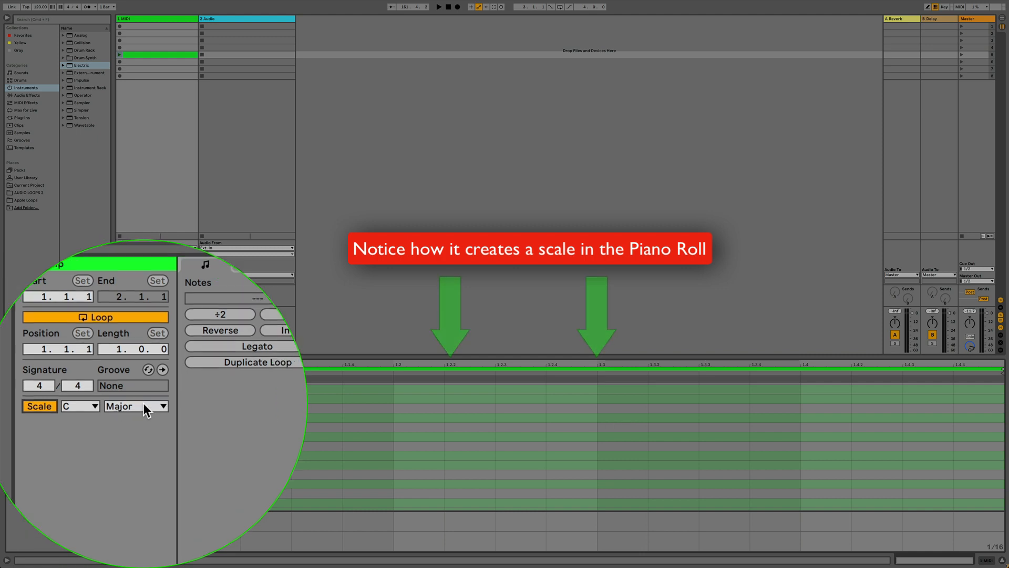
pyautogui.click(84, 406)
pyautogui.click(86, 407)
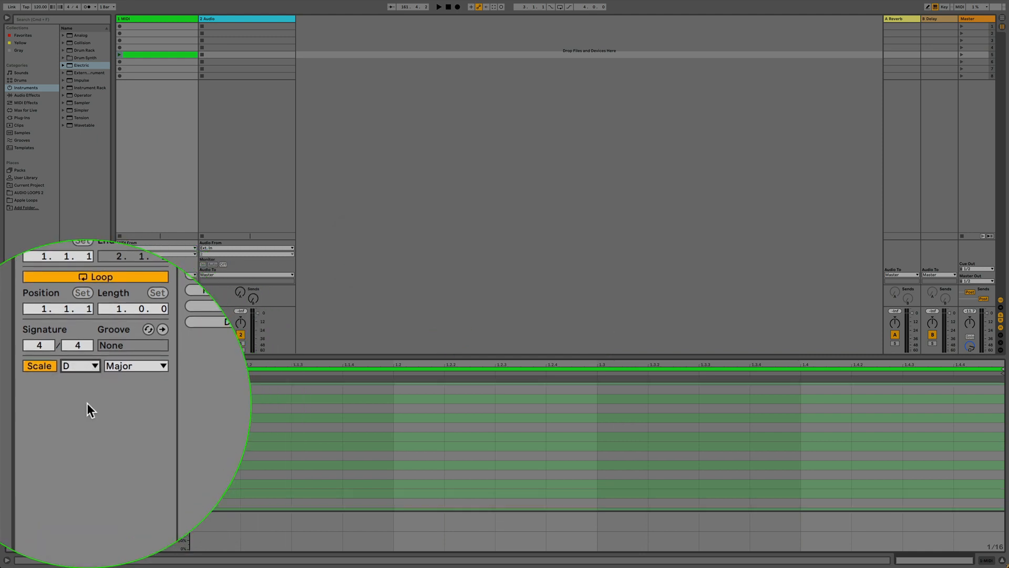
pyautogui.click(141, 406)
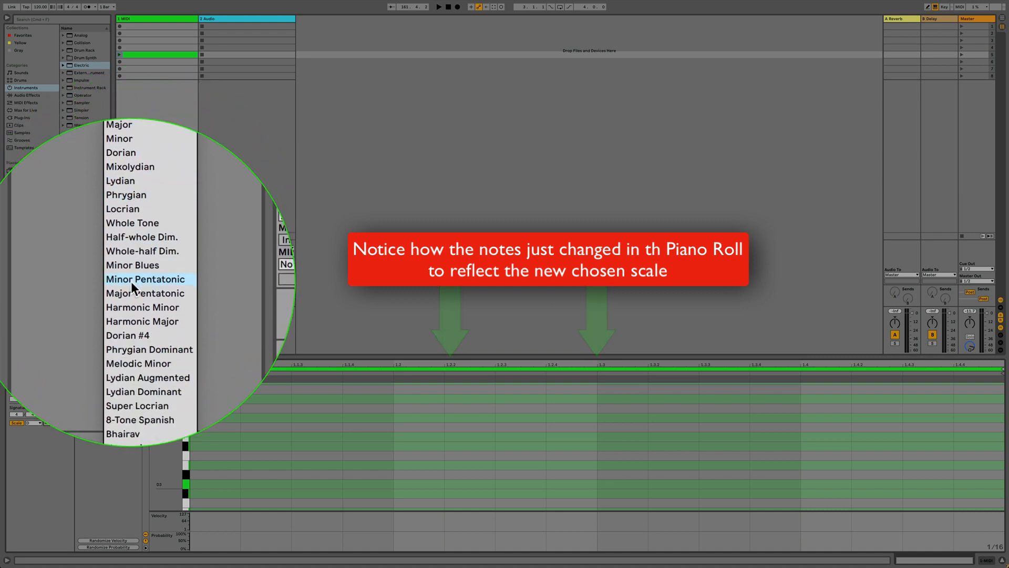
pyautogui.click(132, 281)
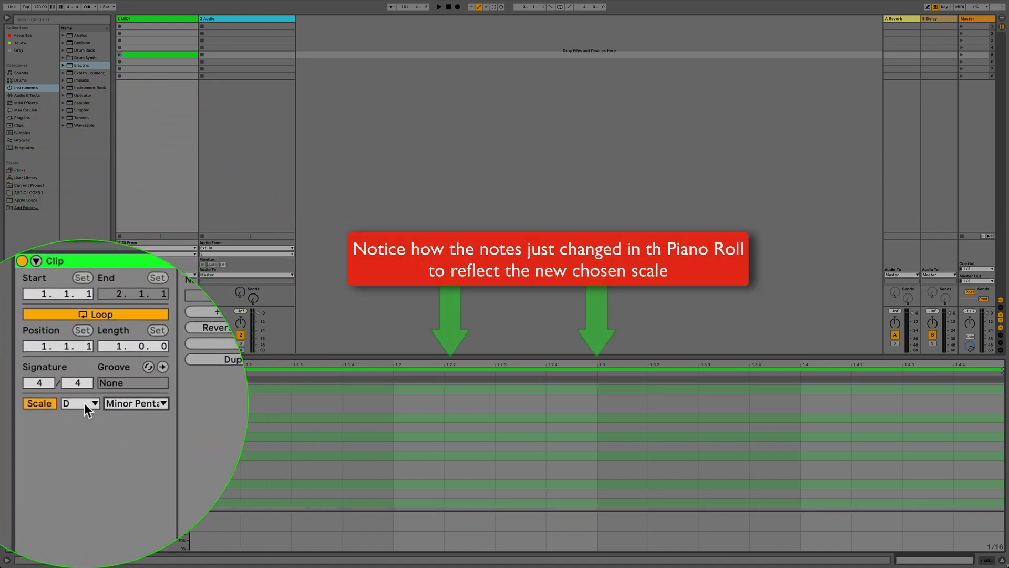
# Set the clip's scale to C Major and restrict the piano roll to the notes of that scale.
pyautogui.click(84, 406)
pyautogui.click(83, 405)
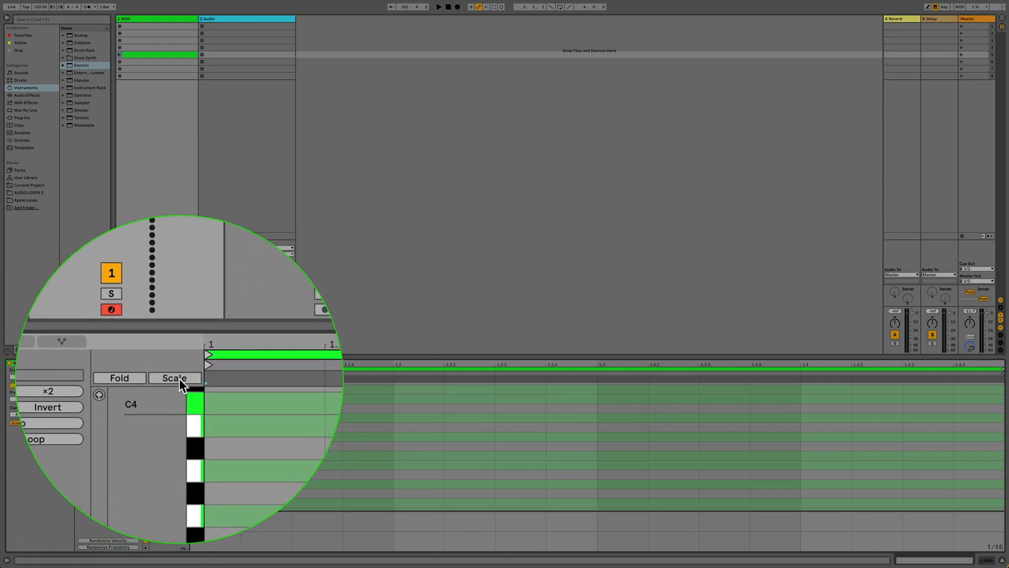
pyautogui.click(179, 379)
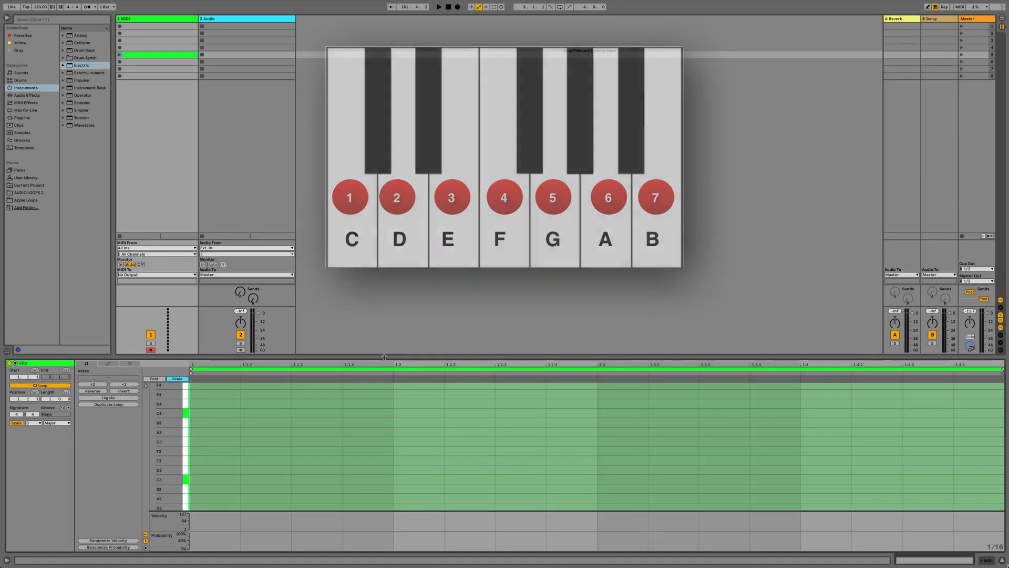
# Enlarge the clip's note editor to show more octaves and look through the C Major note rows.
pyautogui.moveTo(384, 358); pyautogui.dragTo(396, 210)
pyautogui.scroll(10, 168, 378)
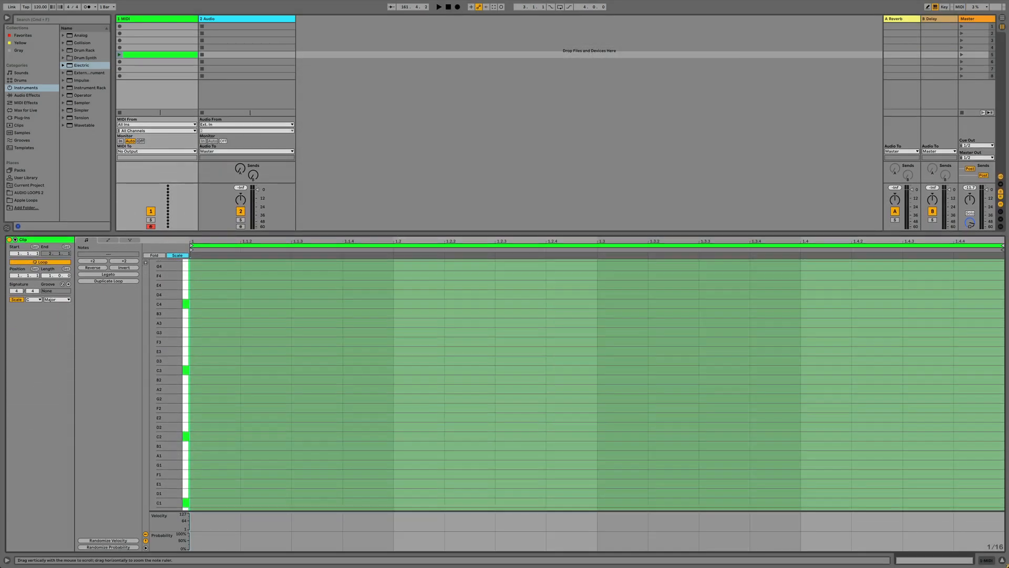
pyautogui.scroll(-15, 168, 383)
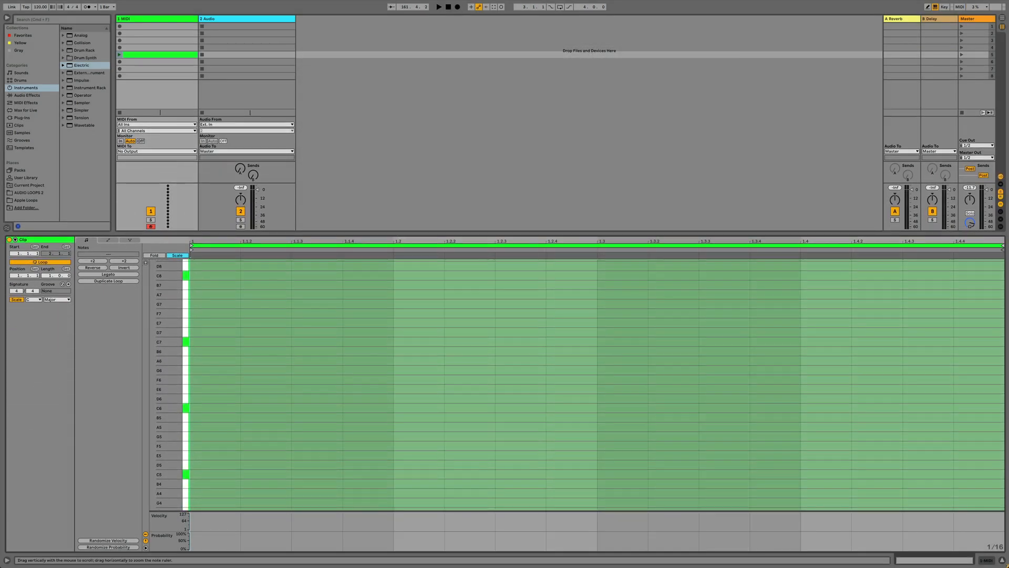
pyautogui.scroll(9, 168, 383)
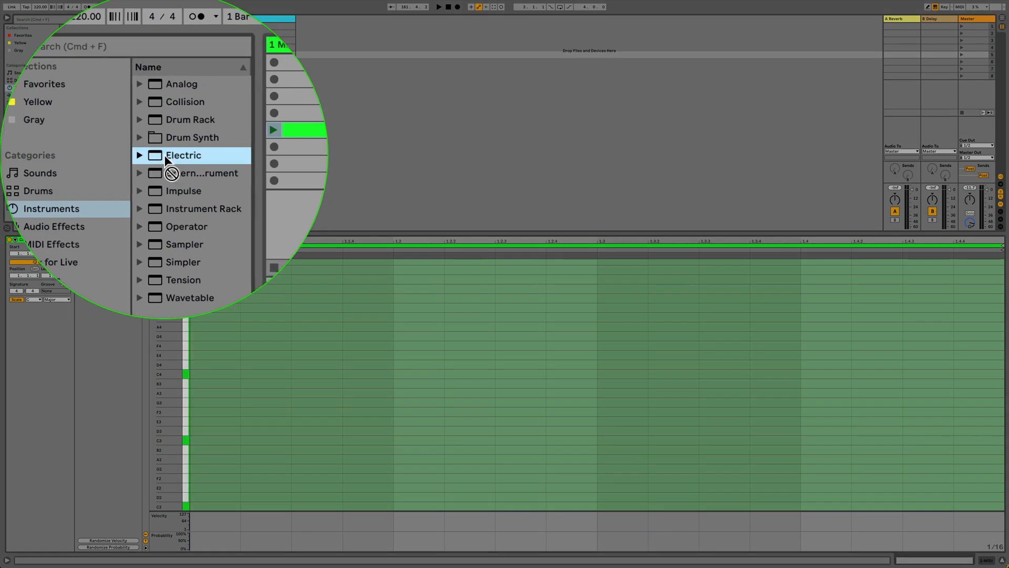
# Load the Electric instrument onto the MIDI track and reopen its clip for note editing.
pyautogui.moveTo(61, 70); pyautogui.dragTo(151, 64)
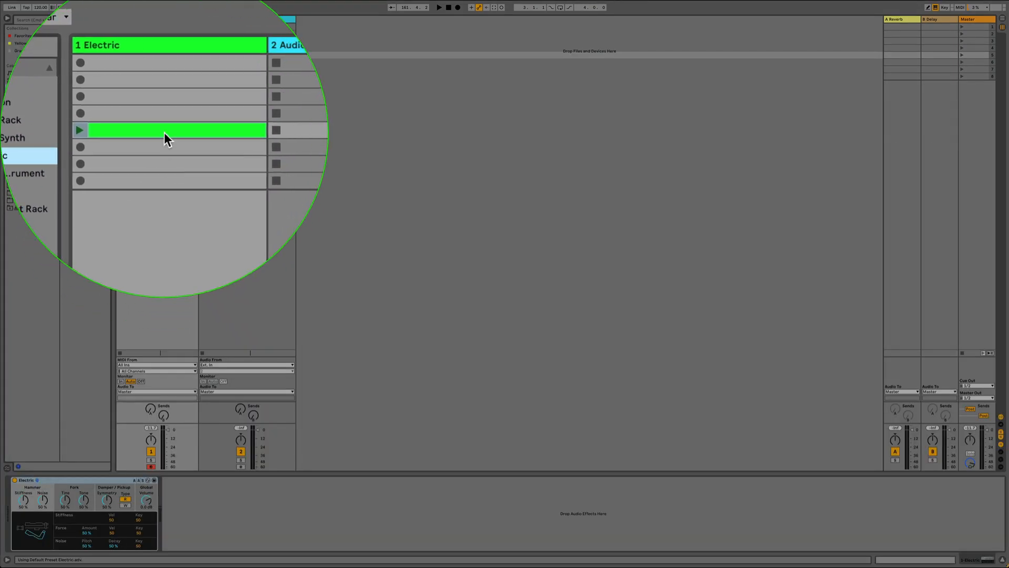
pyautogui.doubleClick(164, 135)
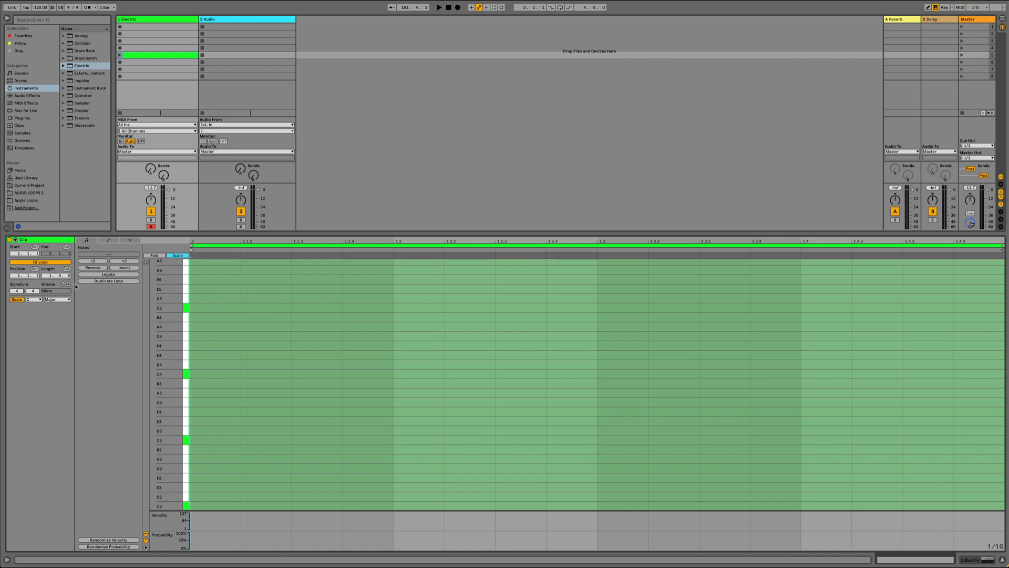
# Set the clip's loop length to 4 bars.
pyautogui.press('-')
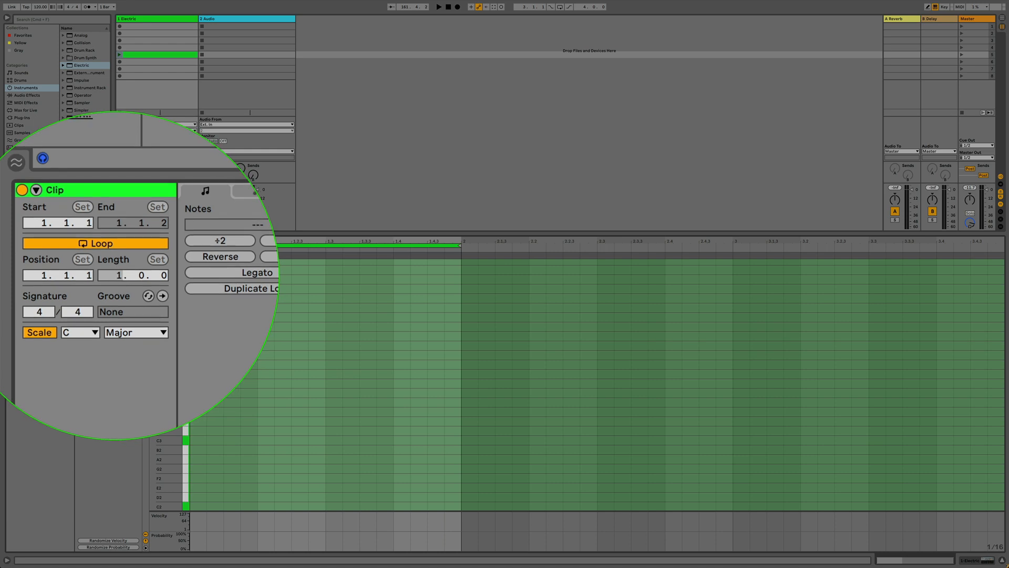
pyautogui.write('2')
pyautogui.press('Return')
pyautogui.write('4')
pyautogui.press('Return')
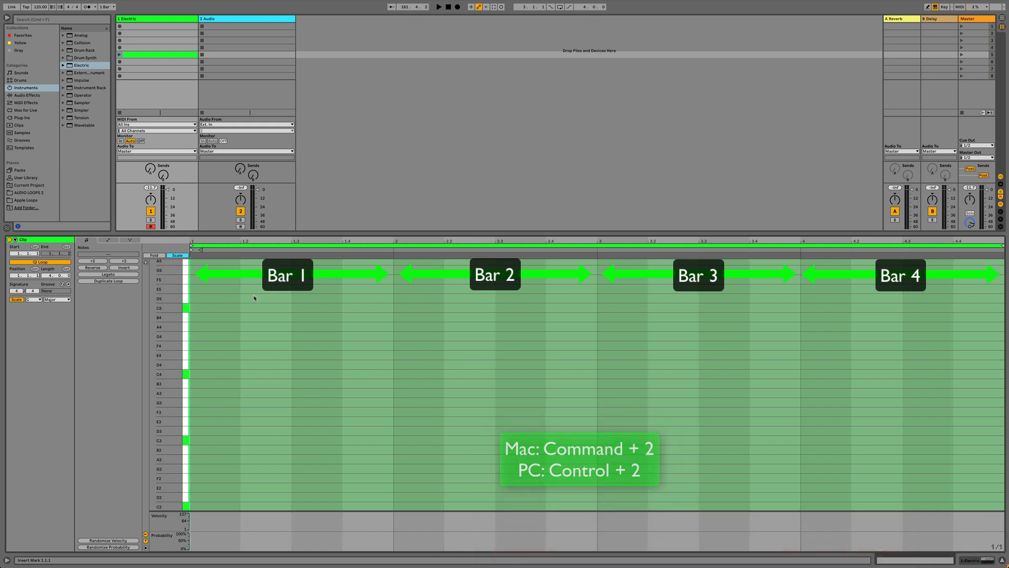
# Draw a one-bar C major triad in bar 1 with the notes C2, E2 and G2.
pyautogui.scroll(-5, 274, 362)
pyautogui.press('space')
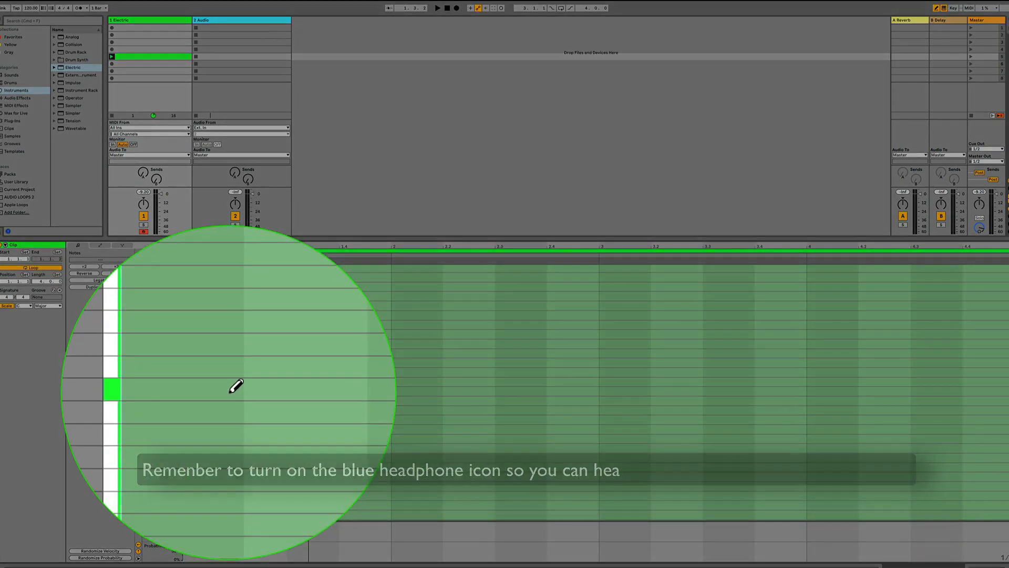
pyautogui.click(236, 386)
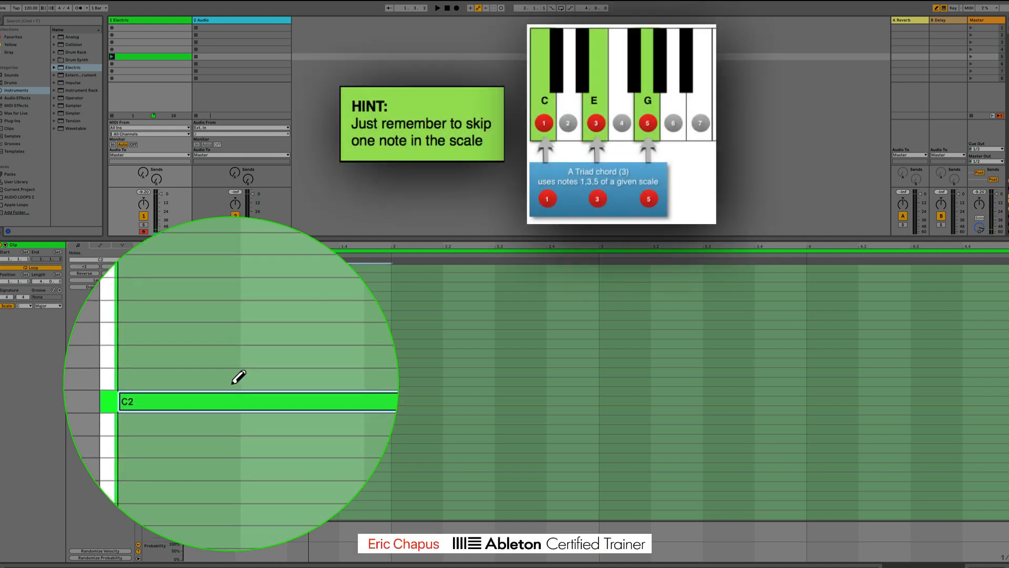
pyautogui.click(237, 367)
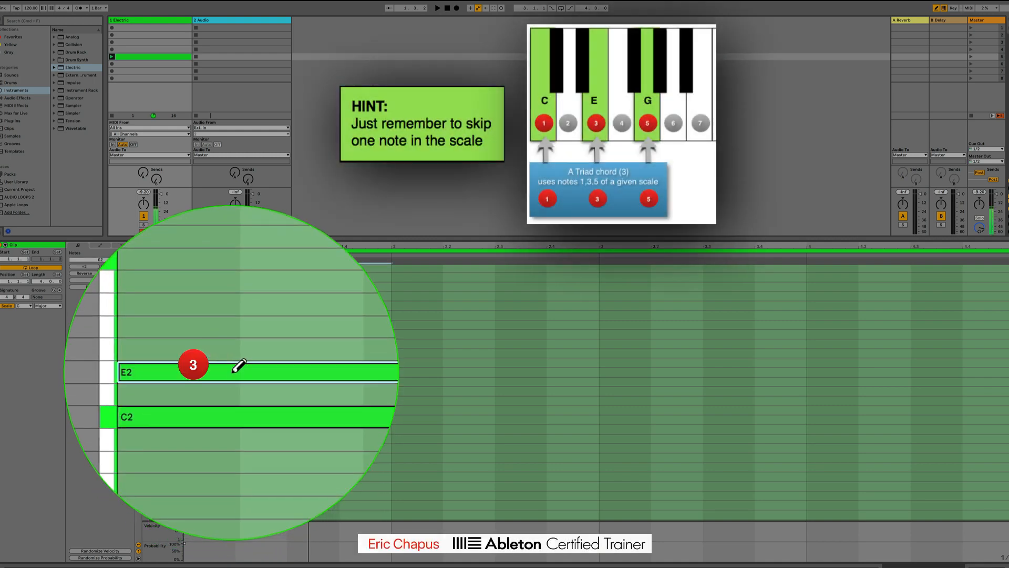
pyautogui.click(241, 347)
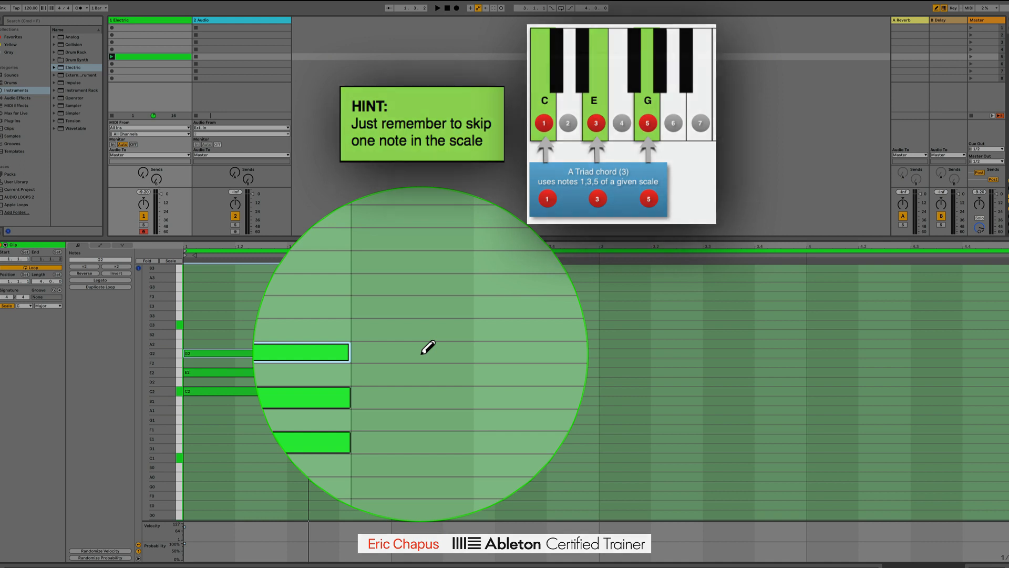
# Draw a one-bar G major triad in bar 2 with the notes G2, B2 and D3.
pyautogui.click(423, 351)
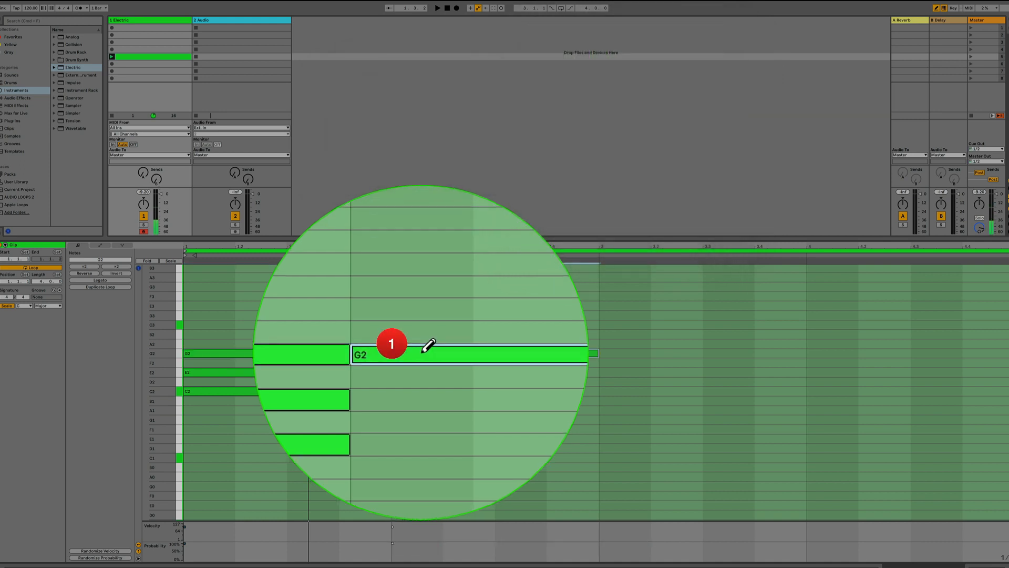
pyautogui.click(428, 335)
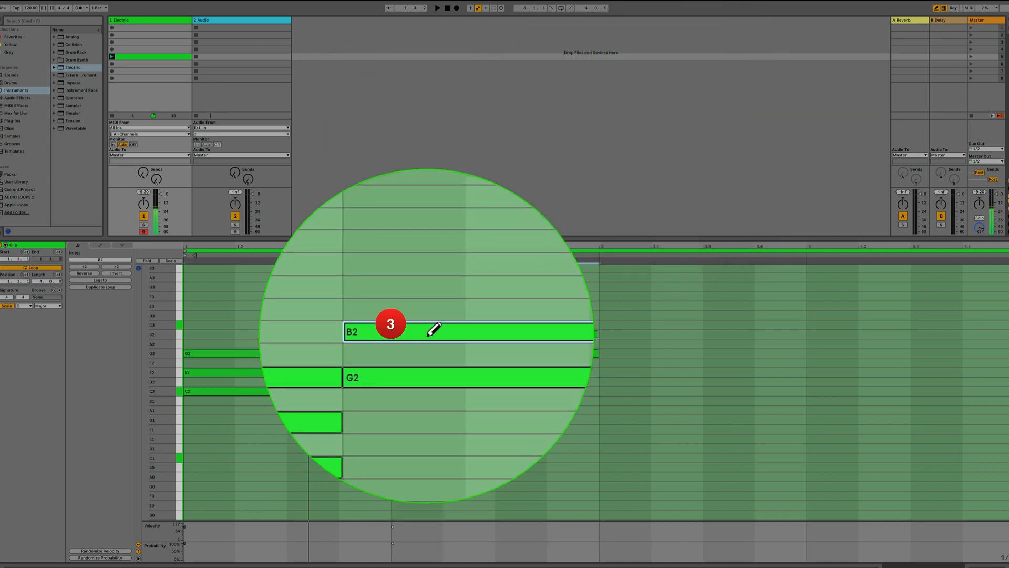
pyautogui.click(438, 316)
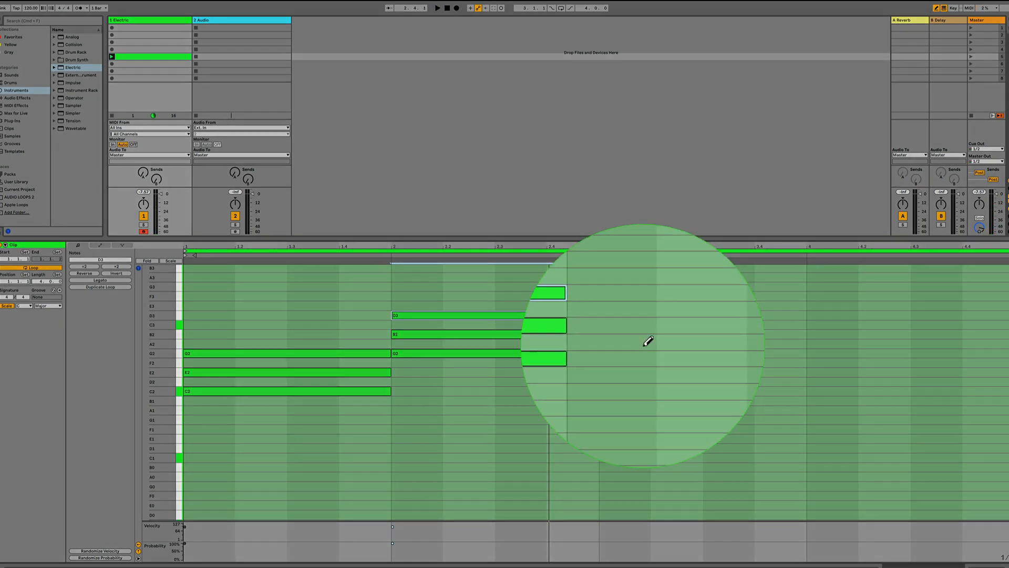
# Draw a one-bar A minor triad in bar 3 with the notes A2, C3 and E3.
pyautogui.click(646, 346)
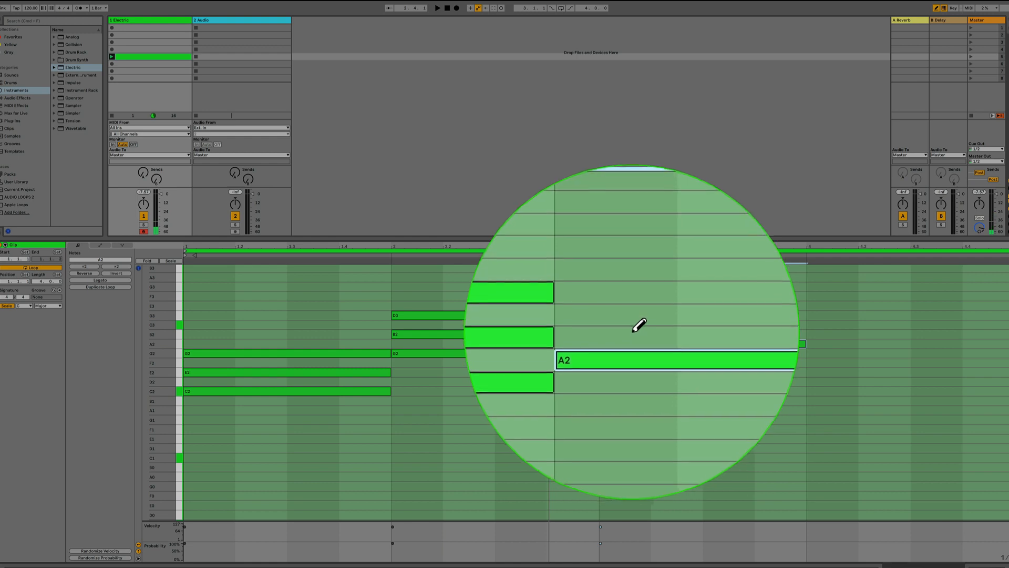
pyautogui.click(639, 321)
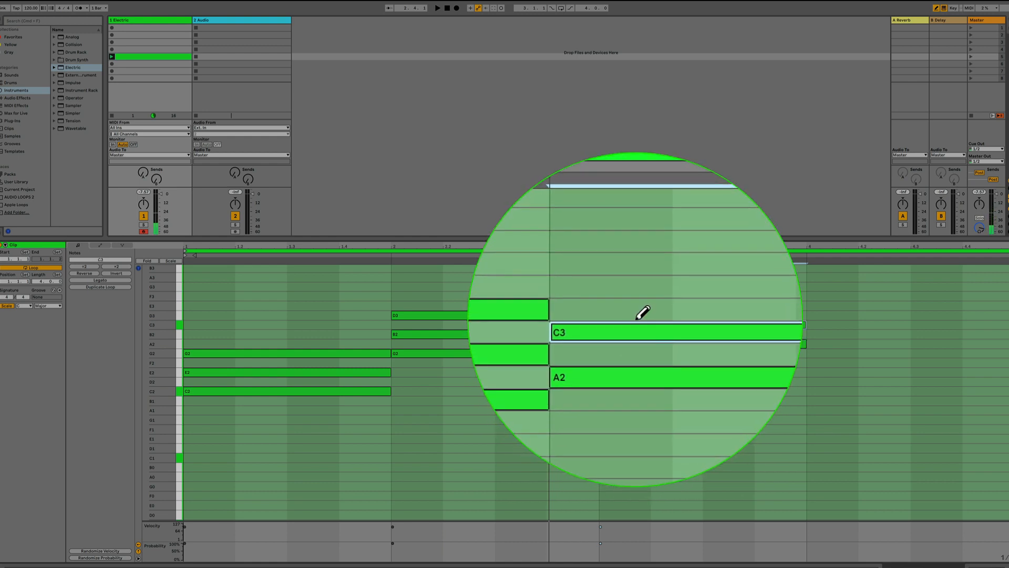
pyautogui.click(637, 307)
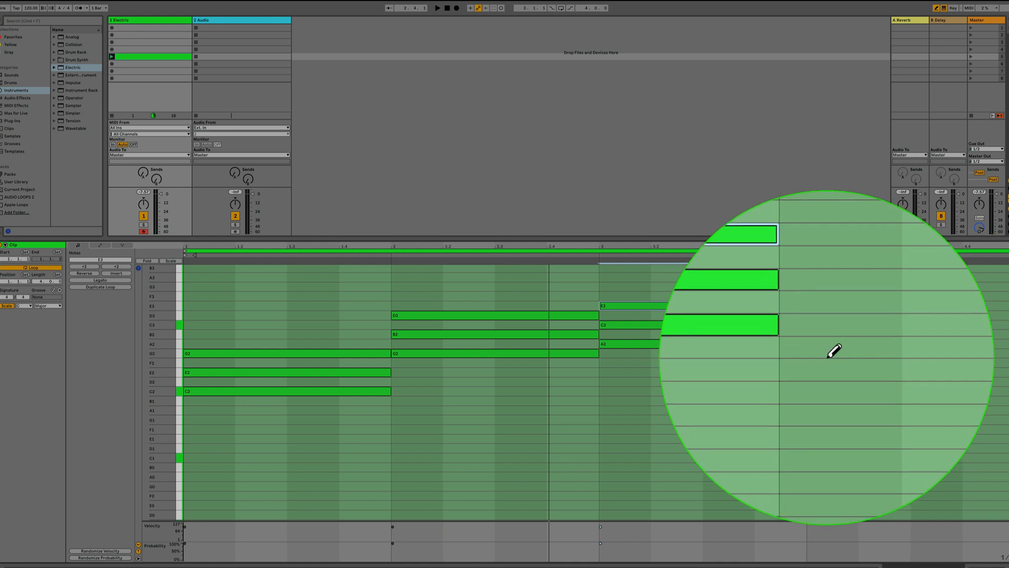
# Draw a one-bar F major triad in bar 4 with the notes F2, A2 and C3.
pyautogui.click(827, 363)
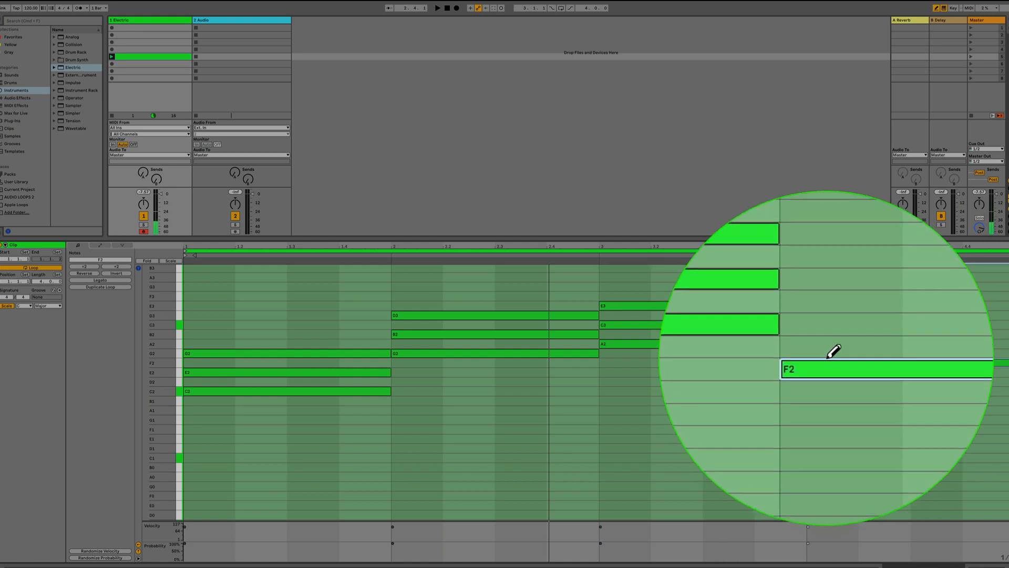
pyautogui.click(828, 344)
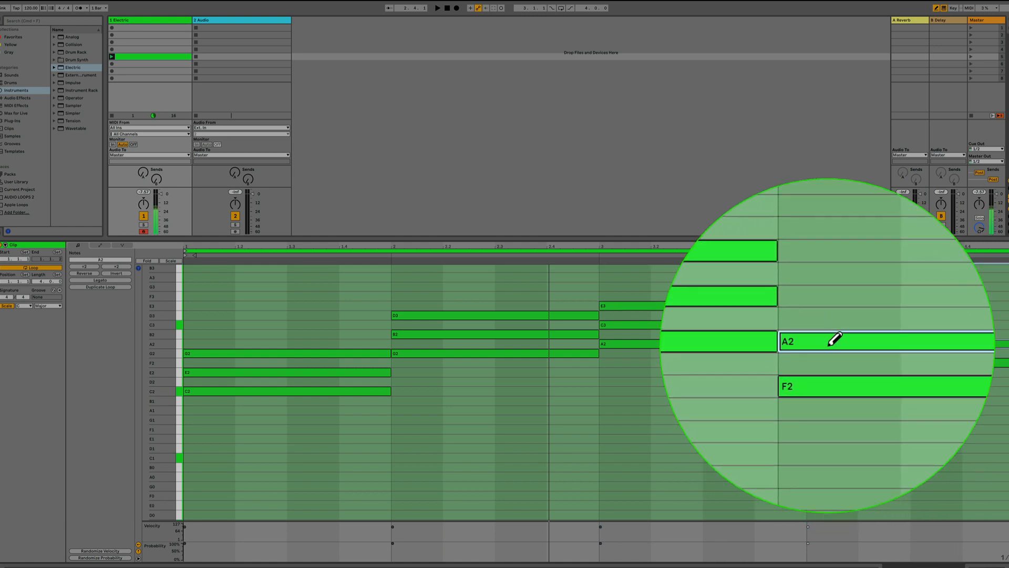
pyautogui.click(832, 325)
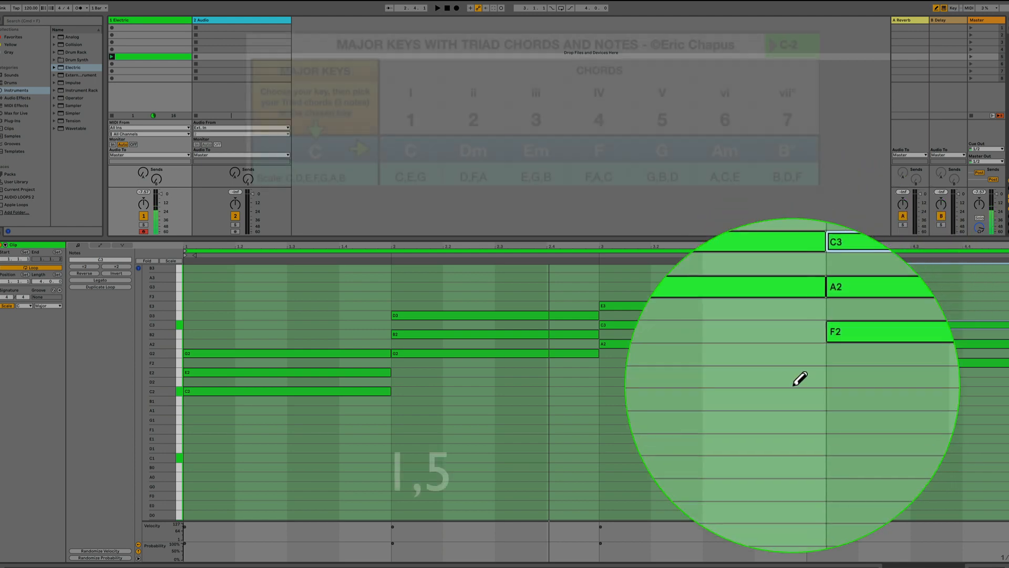
# Play back the four-bar chord progression from the start of the clip, and stop playback.
pyautogui.press('space')
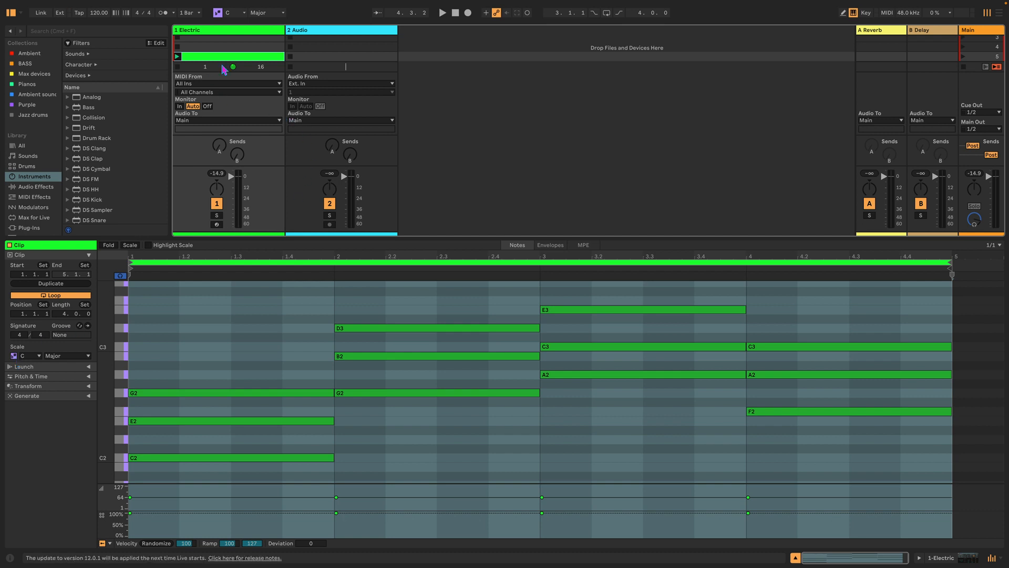
pyautogui.click(275, 308)
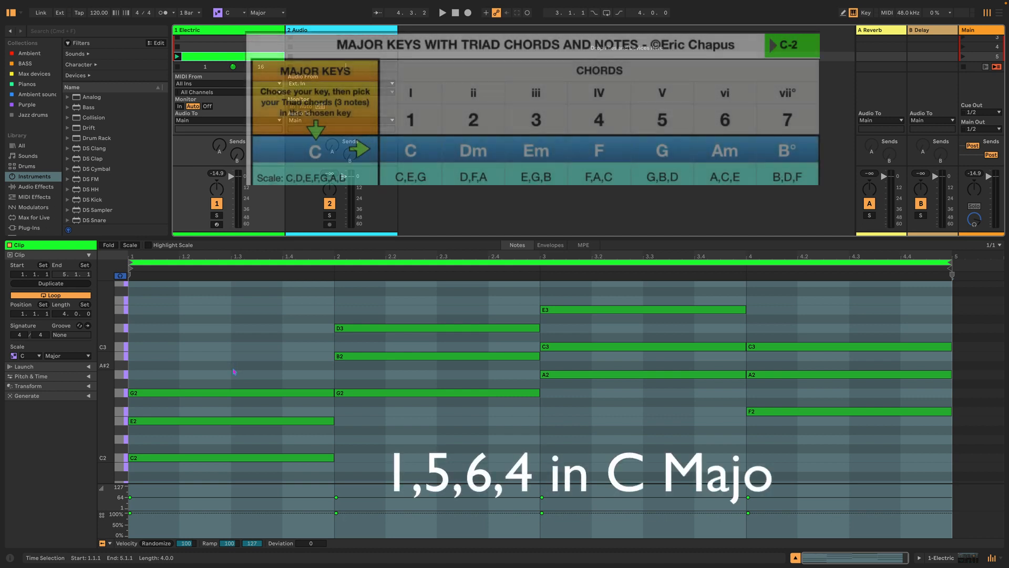
pyautogui.press('space')
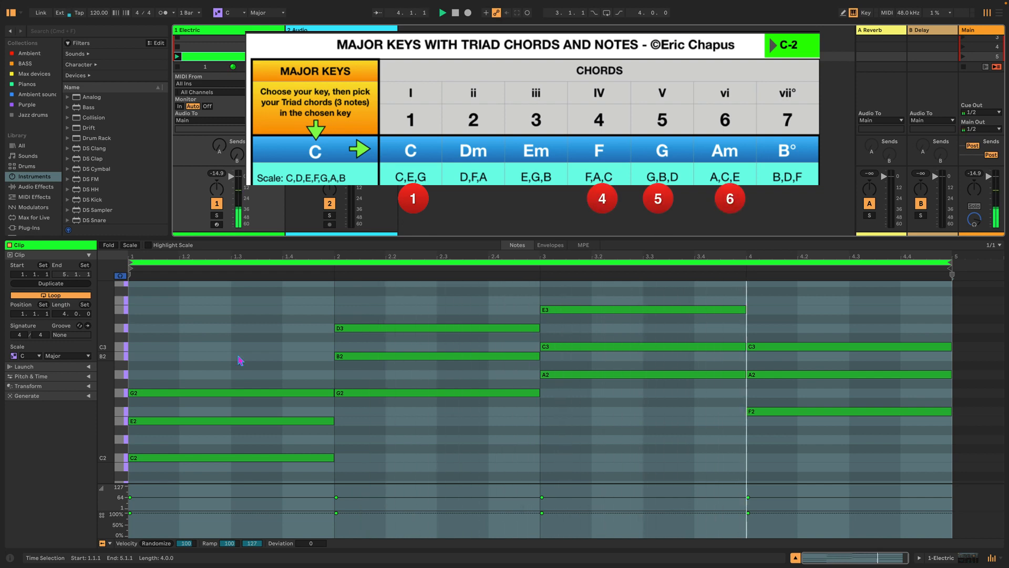
pyautogui.press('space')
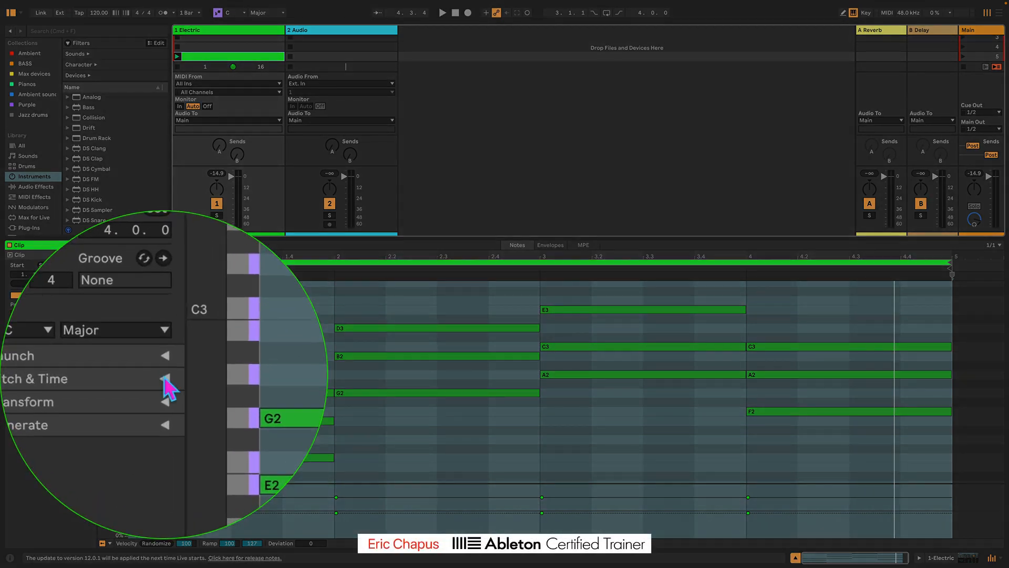
# Show the clip's Pitch & Time tools and shrink the note editor so more clip slots are visible.
pyautogui.click(88, 376)
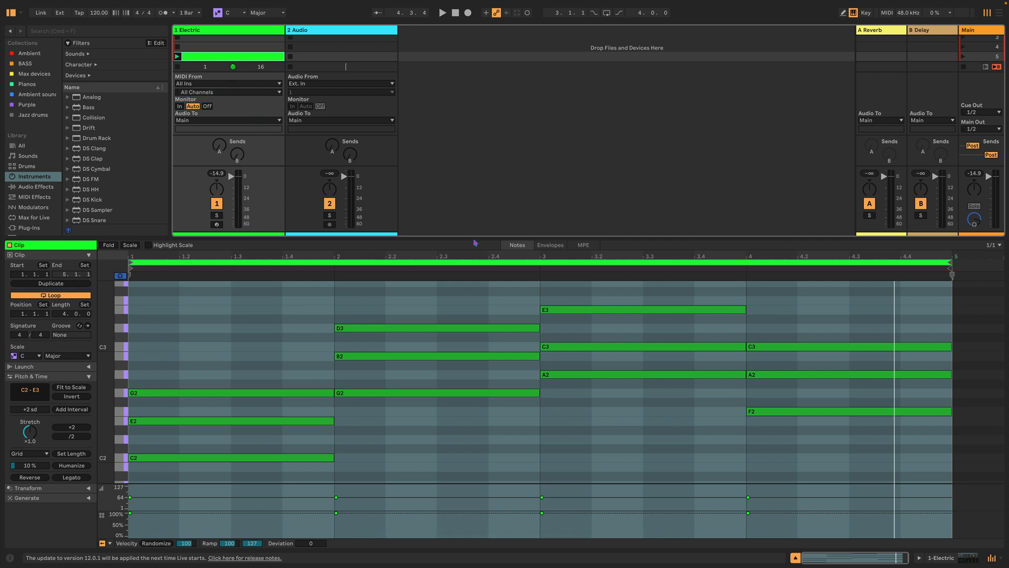
pyautogui.moveTo(456, 236); pyautogui.dragTo(456, 273)
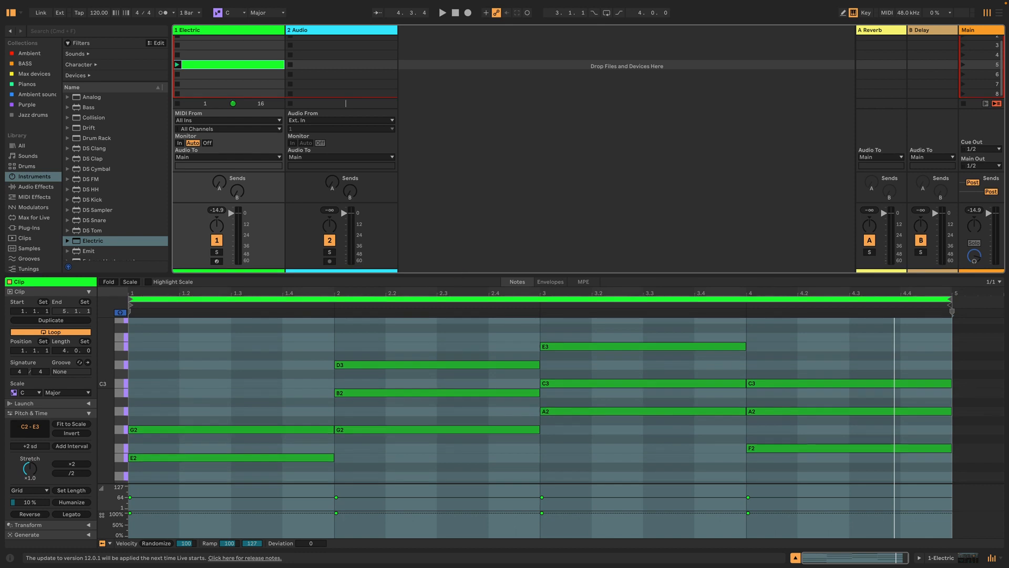
pyautogui.moveTo(108, 421); pyautogui.dragTo(108, 394)
# Insert an empty MIDI clip in scene 7 of the Electric track and colour it red.
pyautogui.doubleClick(203, 87)
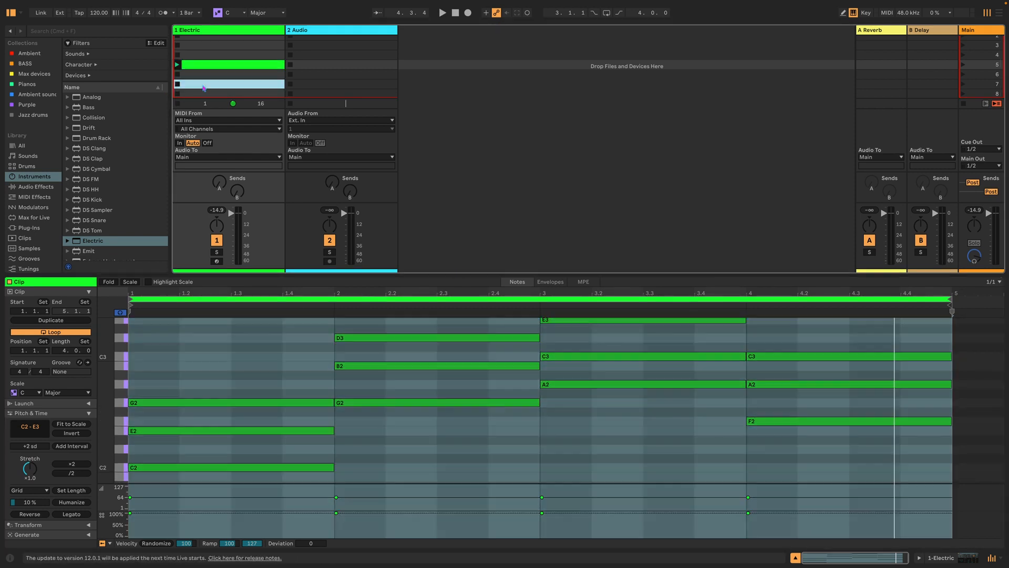
pyautogui.rightClick(207, 87)
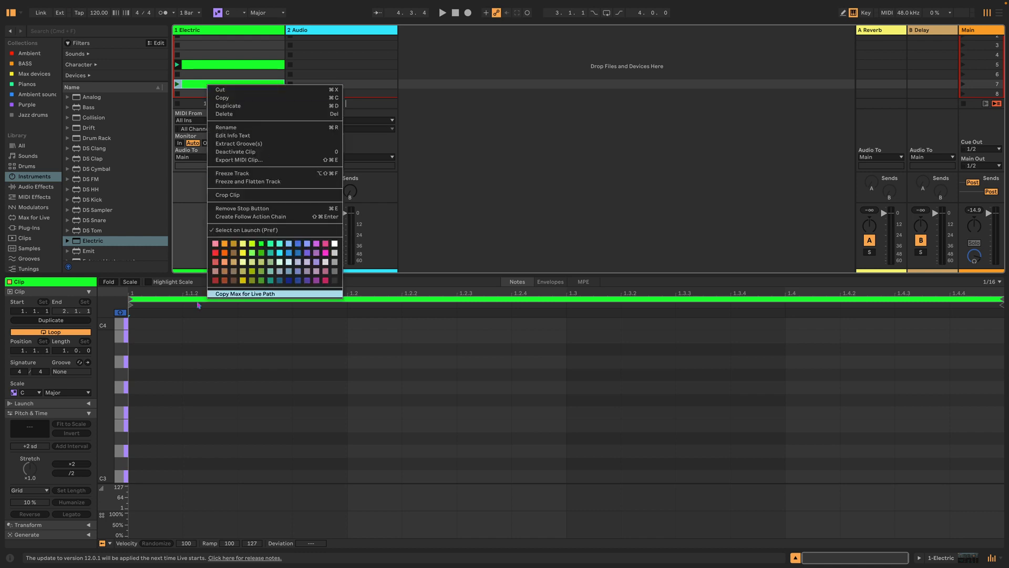
pyautogui.click(216, 253)
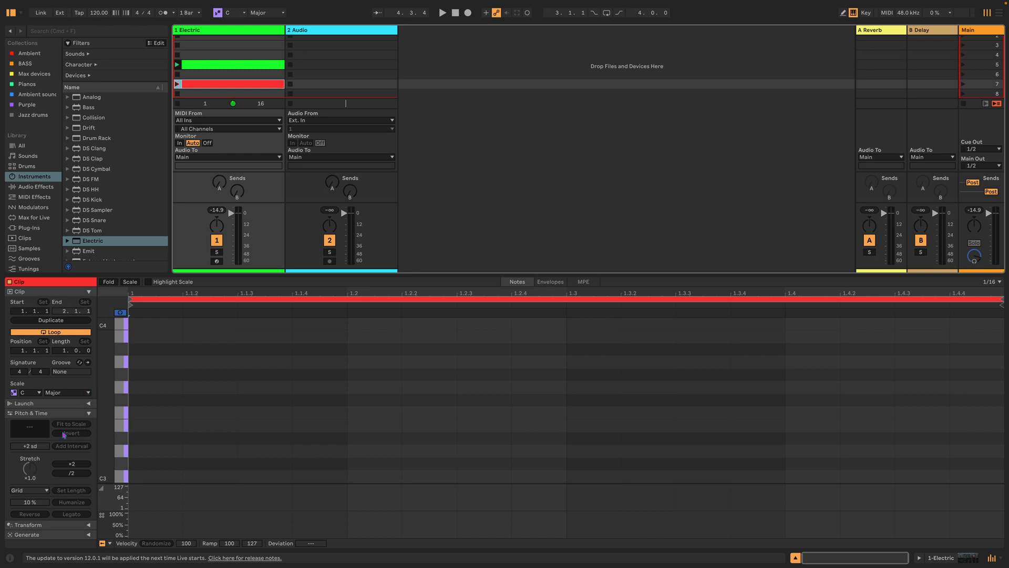
# Extend the red clip's loop length to 4 bars and widen the note grid to 1/1, with the C2 range in view.
pyautogui.click(174, 448)
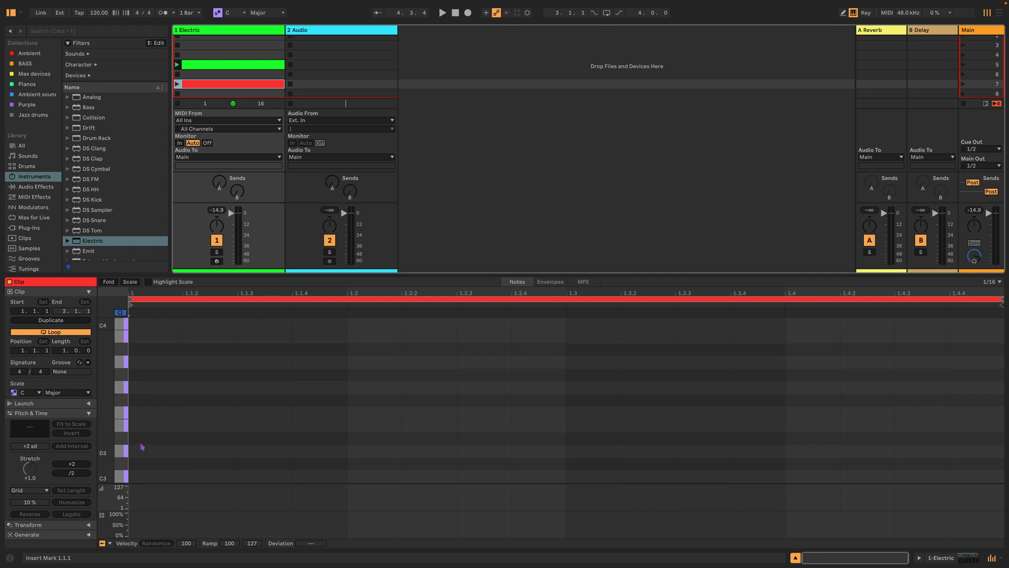
pyautogui.moveTo(105, 455); pyautogui.dragTo(105, 268)
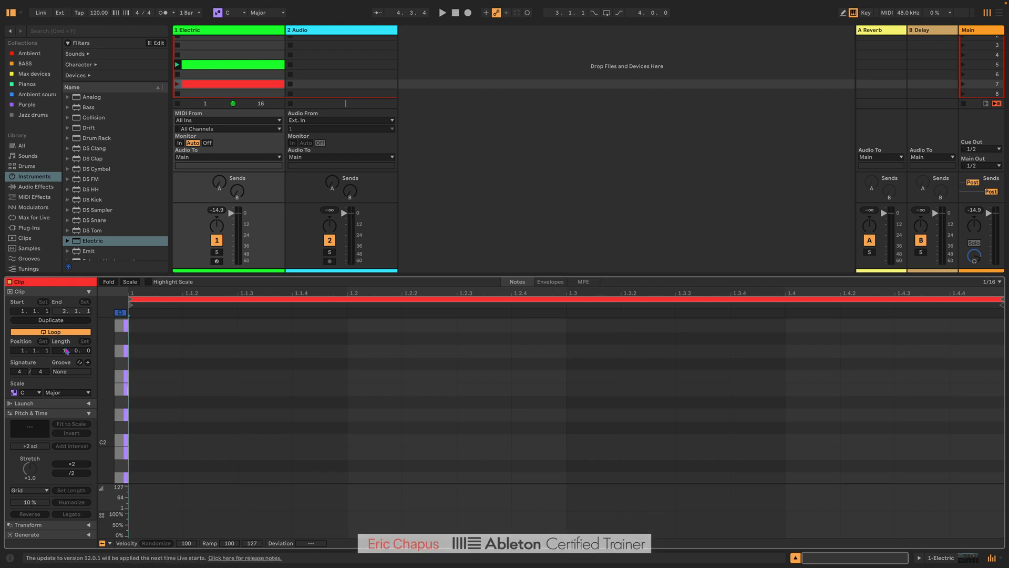
pyautogui.press('Up')
pyautogui.press('Up')
pyautogui.press('Up')
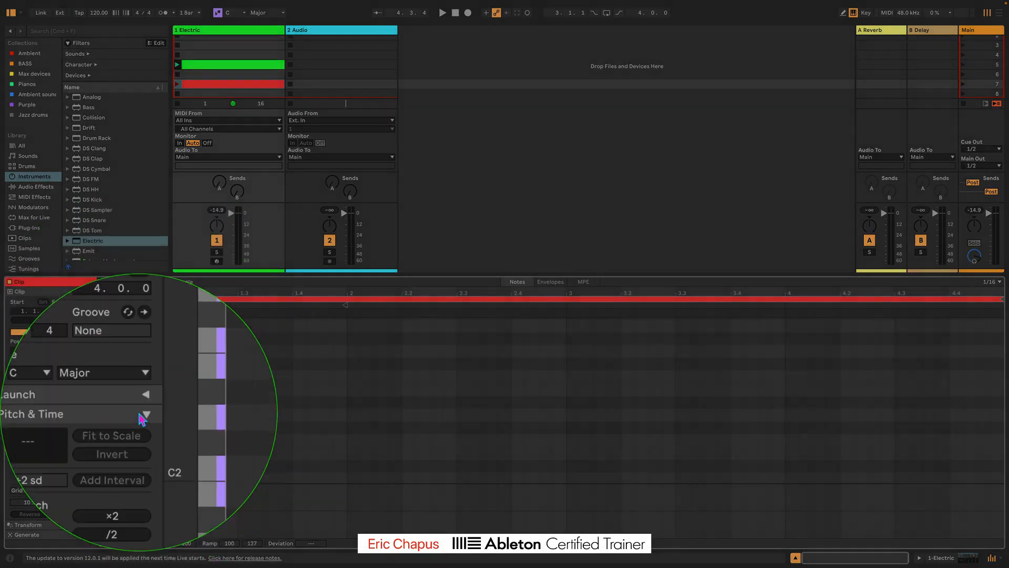
pyautogui.click(197, 390)
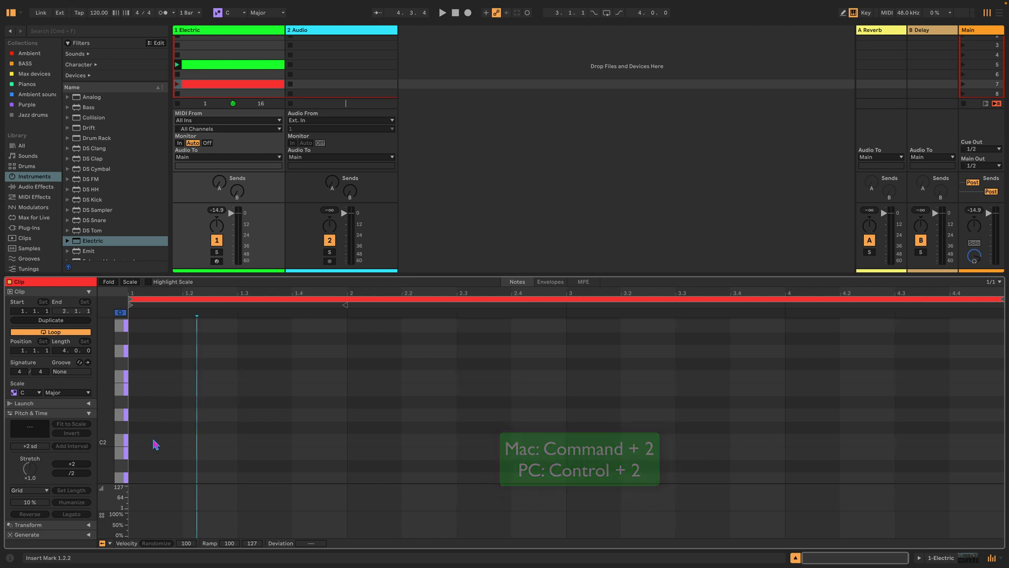
# Build a one-bar C major triad in bar 1 from a C2 note by adding the +2 sd interval twice.
pyautogui.doubleClick(155, 442)
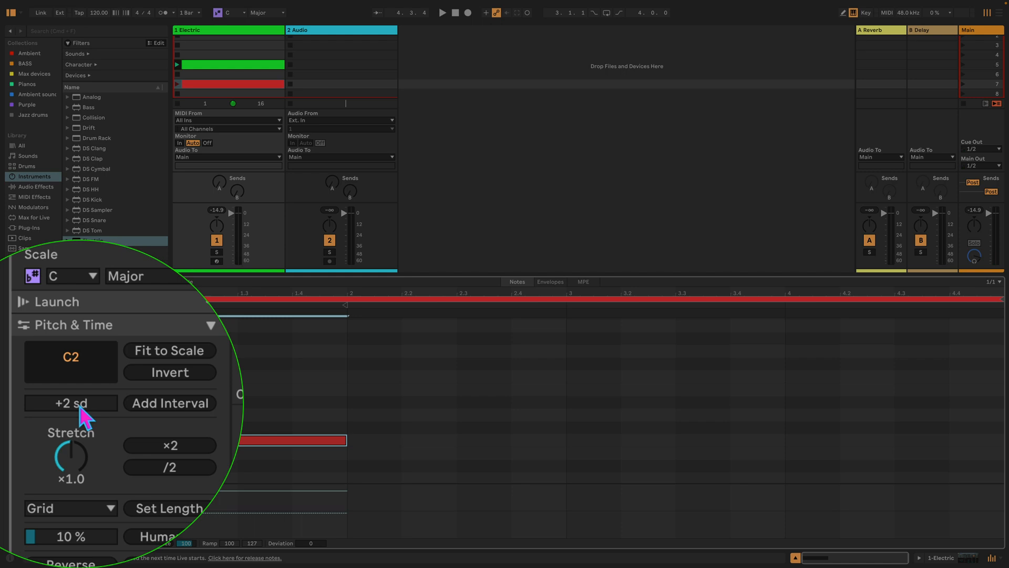
pyautogui.click(167, 413)
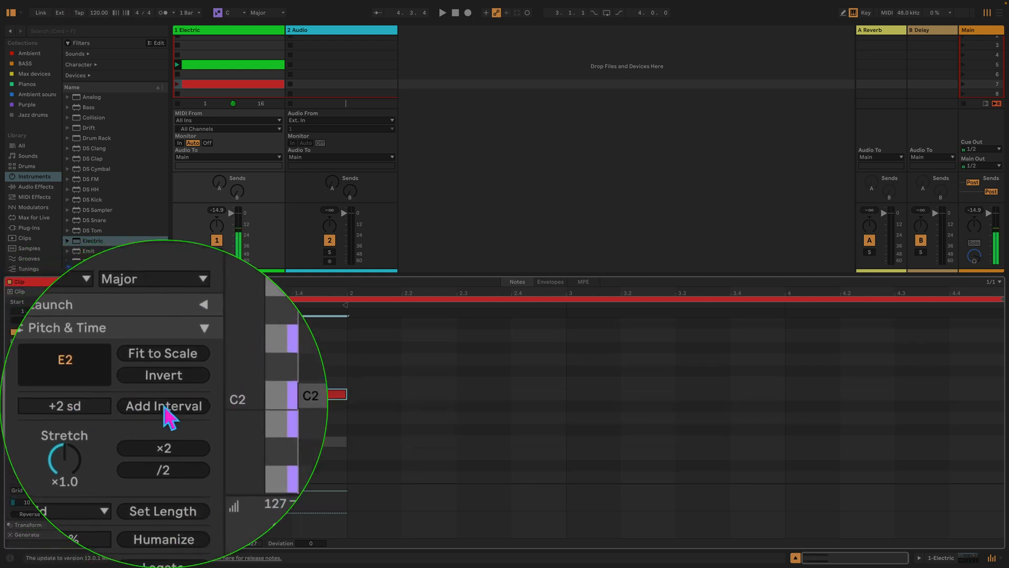
pyautogui.click(72, 445)
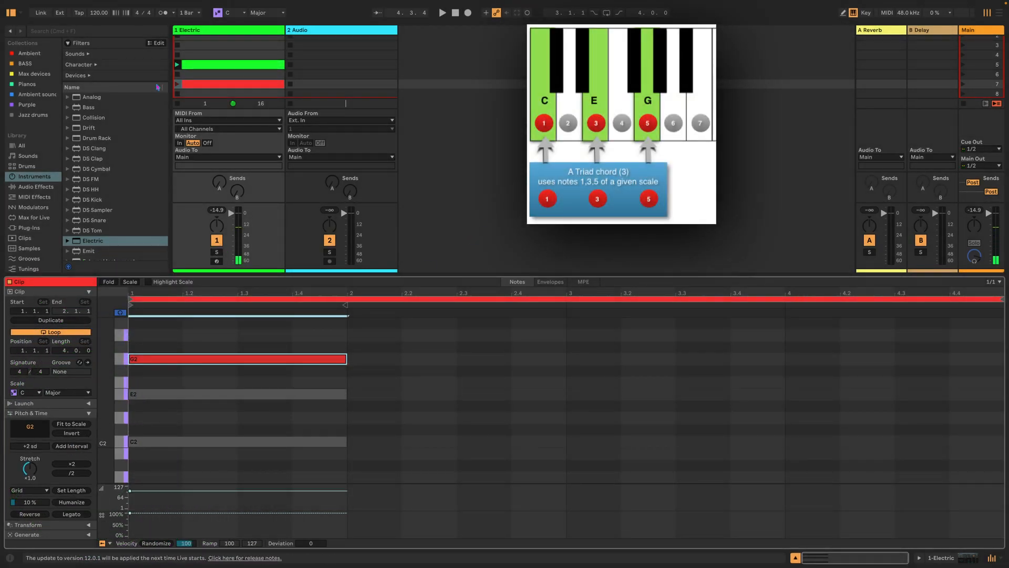
# Play back the C major triad in the red clip, stop playback, and select its three notes.
pyautogui.press('space')
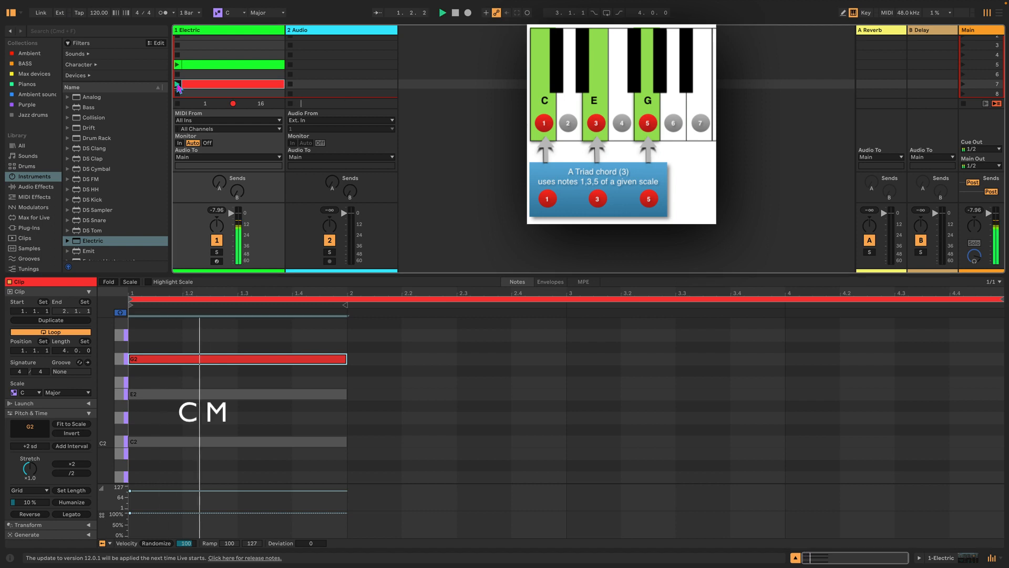
pyautogui.press('space')
pyautogui.moveTo(192, 337); pyautogui.dragTo(187, 450)
pyautogui.press('space')
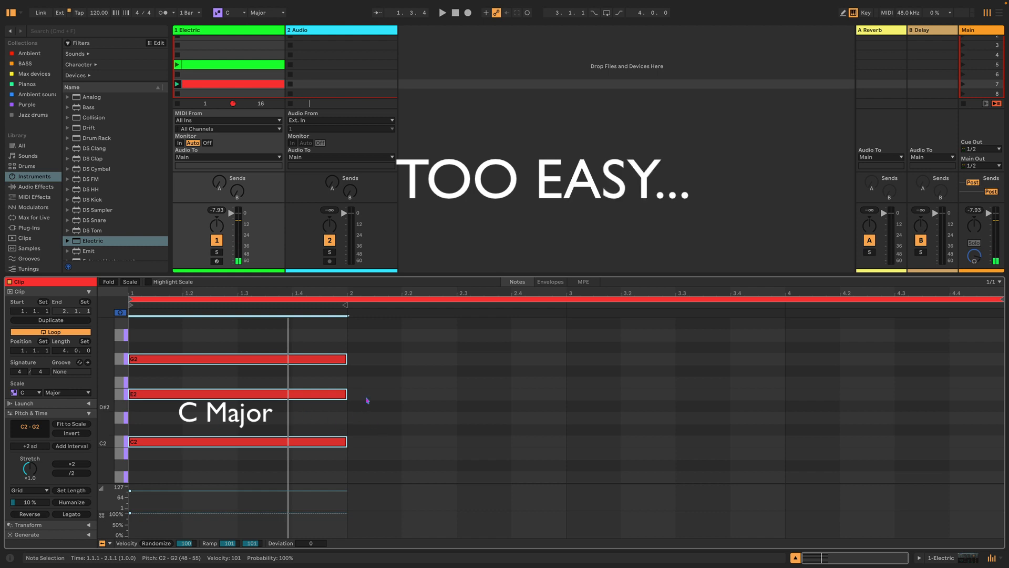
# Build a one-bar G major triad in bar 2 from a G2 note by adding the +2 sd interval twice.
pyautogui.click(415, 389)
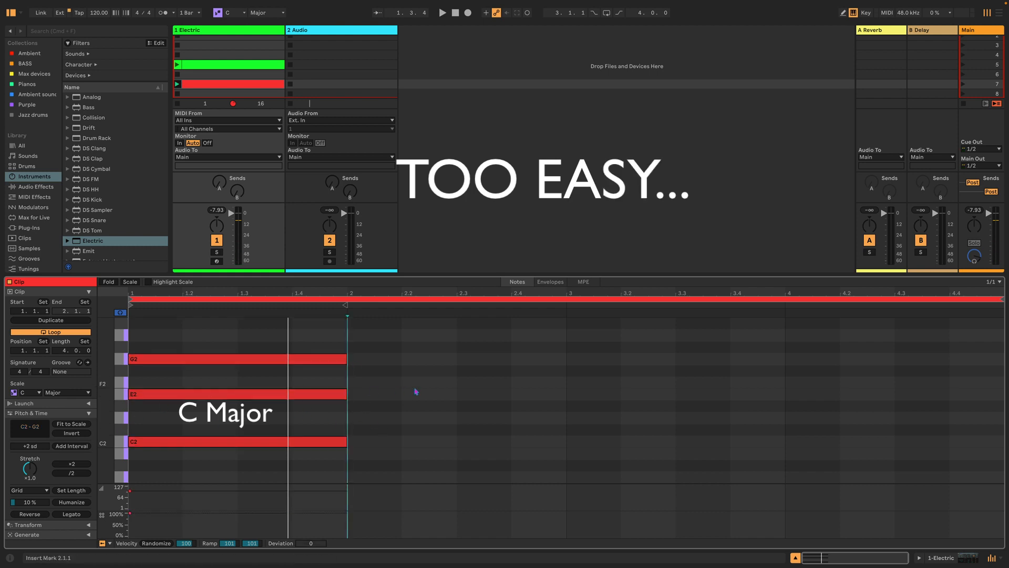
pyautogui.doubleClick(385, 363)
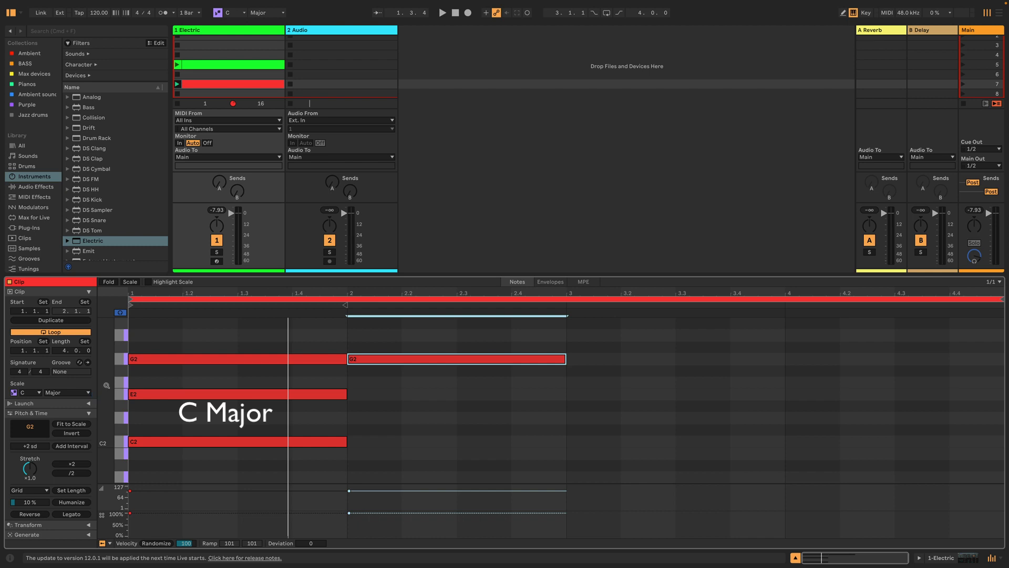
pyautogui.moveTo(106, 386); pyautogui.dragTo(89, 406)
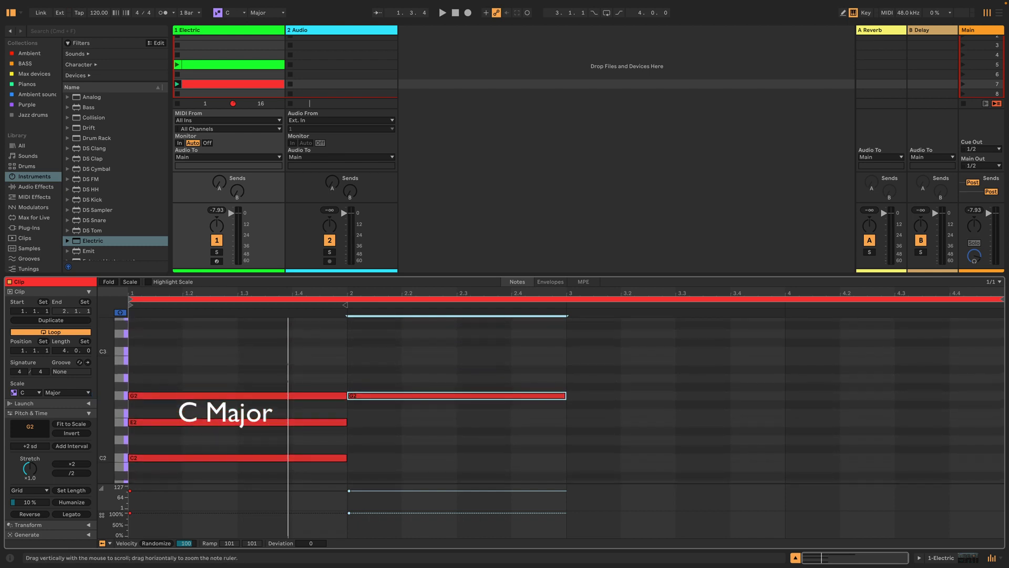
pyautogui.click(79, 447)
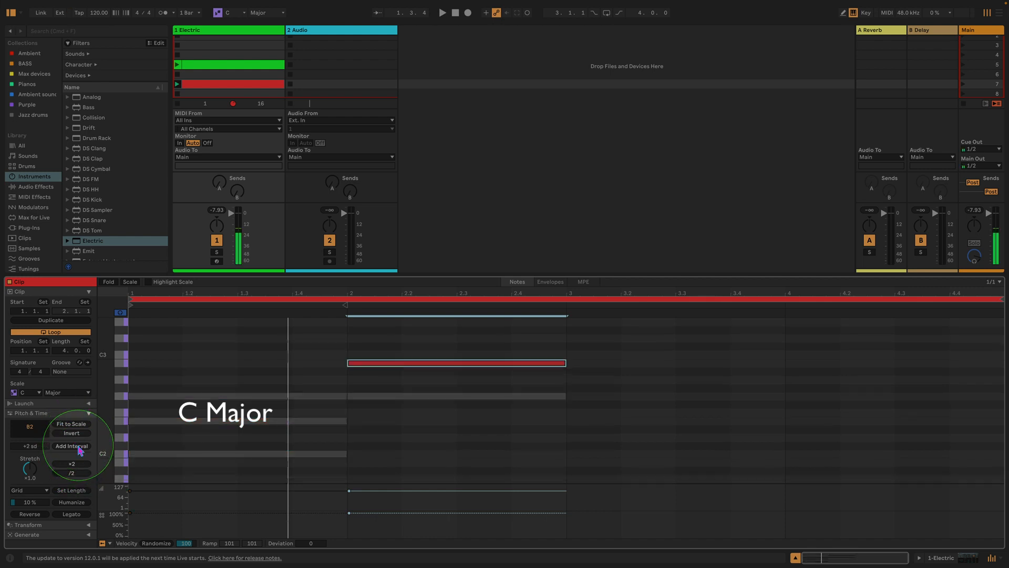
pyautogui.click(79, 447)
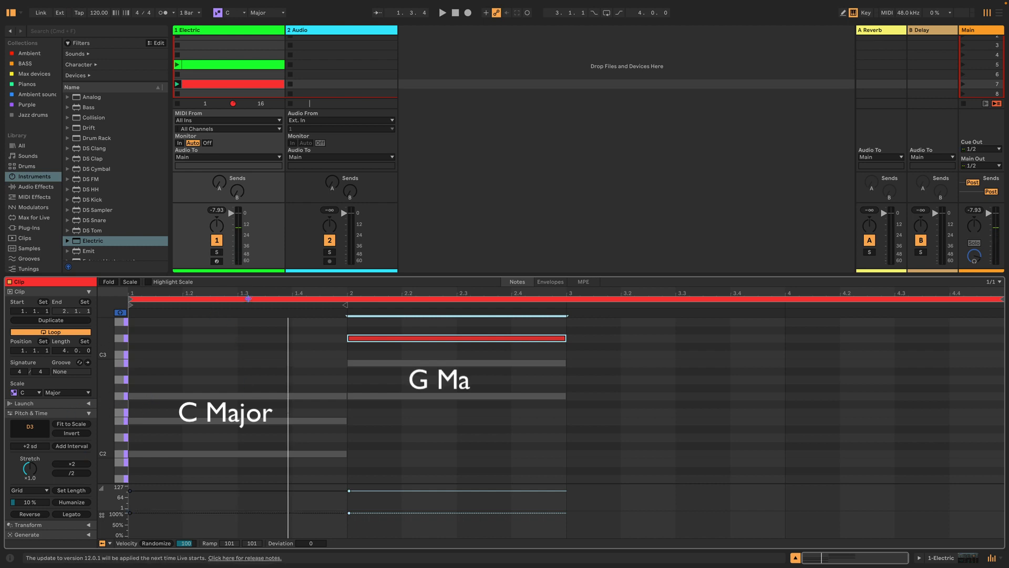
# Select the clip's whole loop range, play back the C major and G major triads, and stop playback.
pyautogui.click(247, 300)
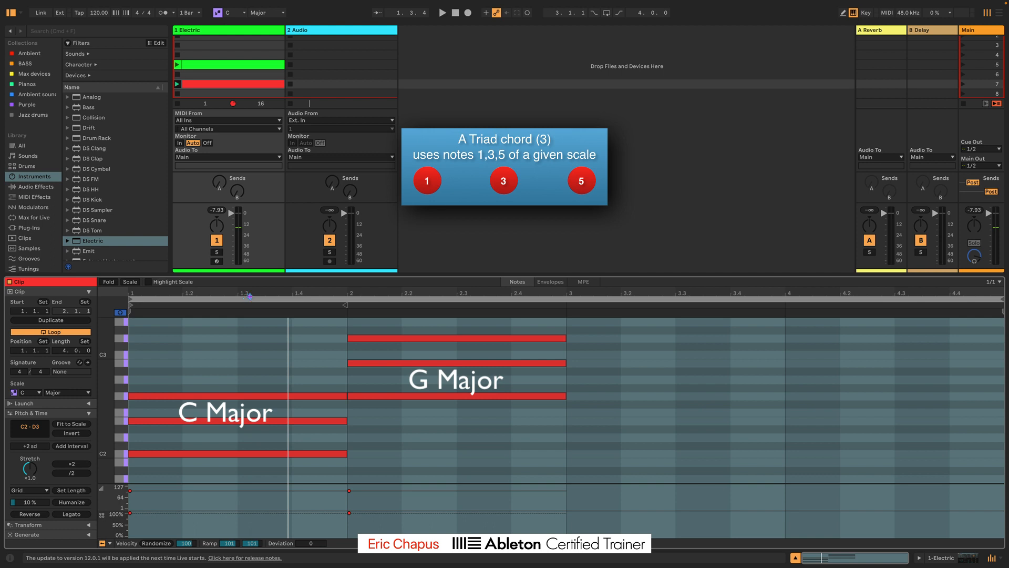
pyautogui.press('space')
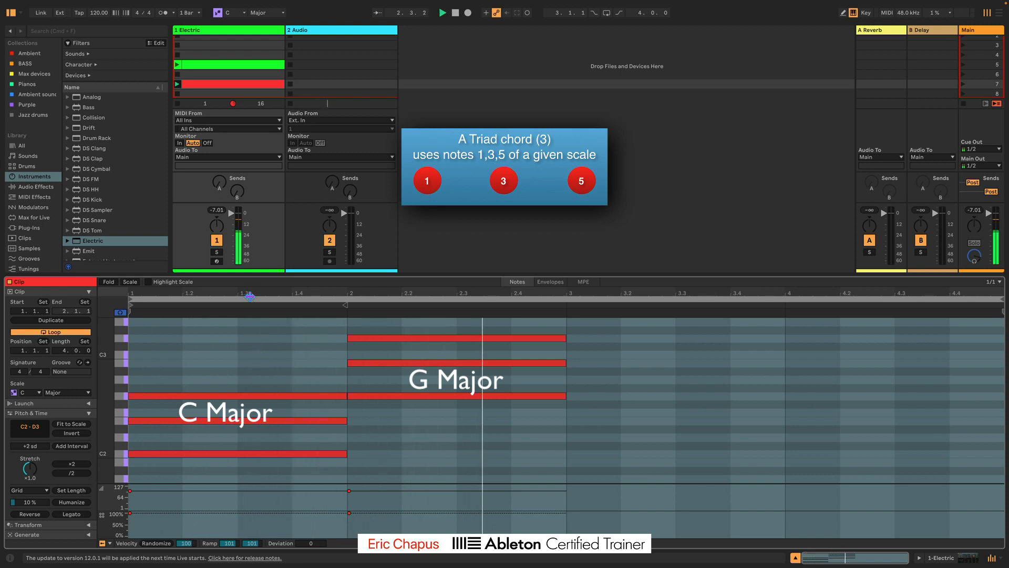
pyautogui.press('space')
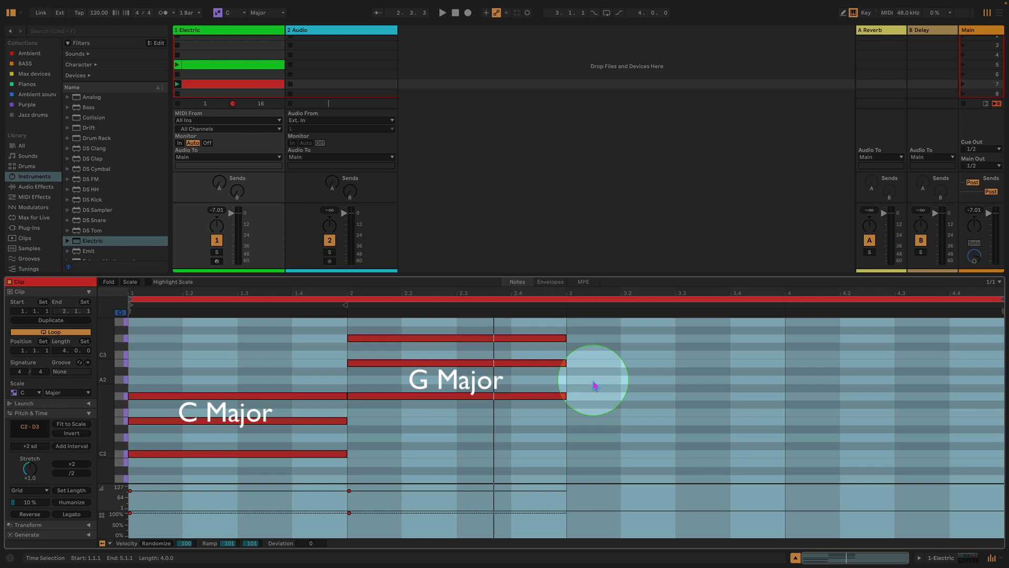
# Build a one-bar A minor triad in bar 3 from A2 by adding the +2 sd interval twice, and play it back.
pyautogui.click(595, 385)
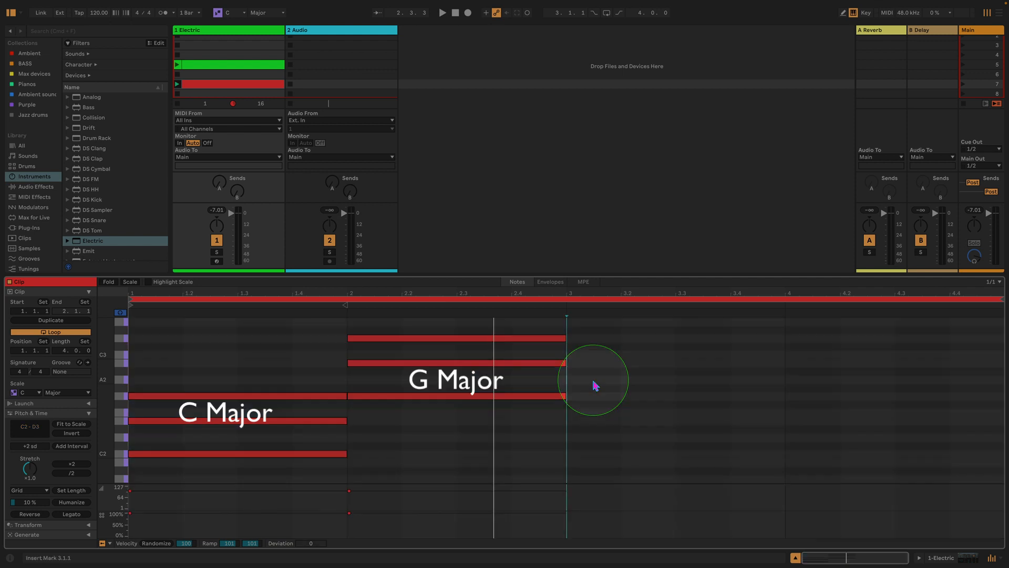
pyautogui.doubleClick(596, 383)
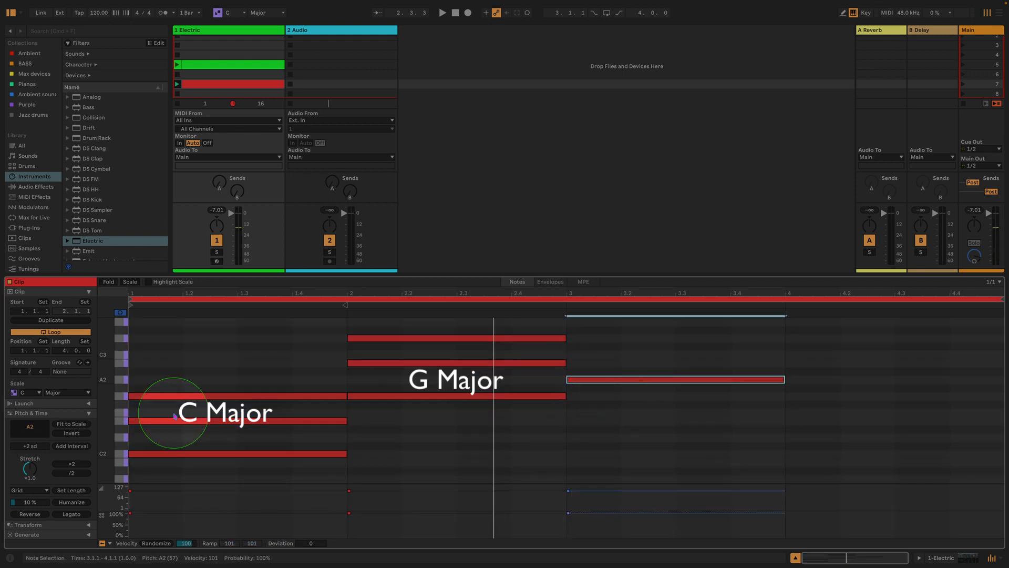
pyautogui.click(74, 446)
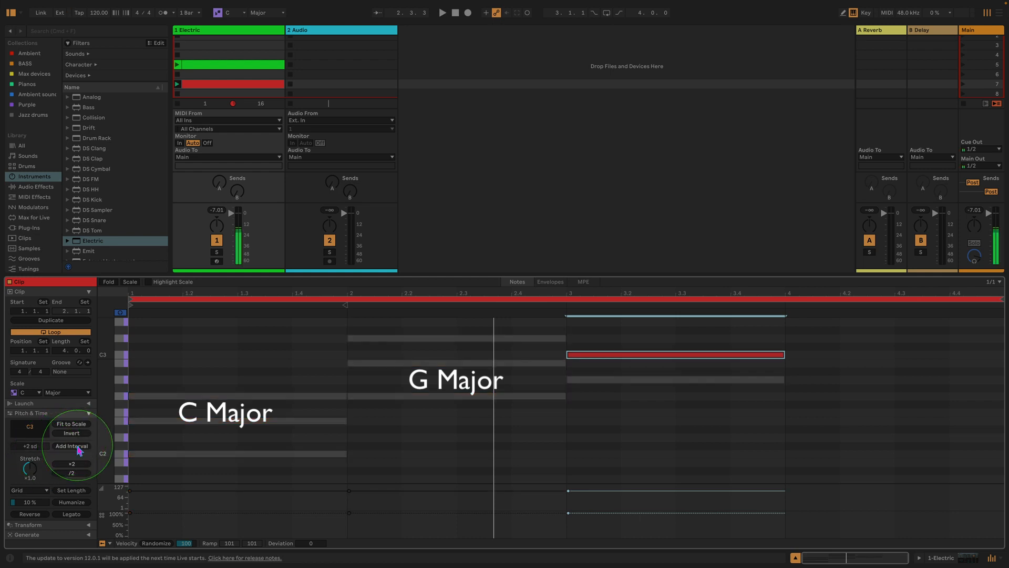
pyautogui.click(78, 447)
pyautogui.press('space')
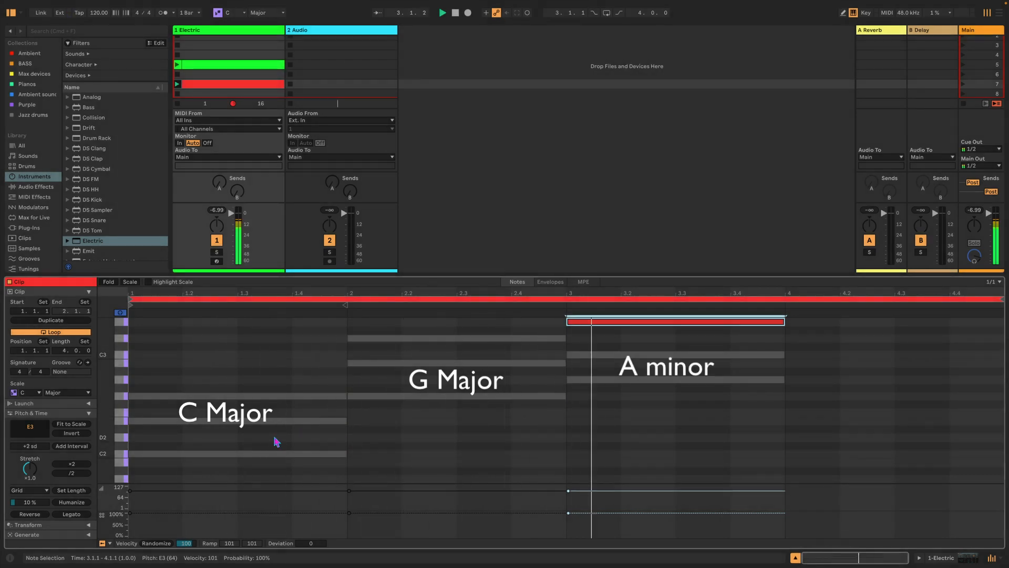
pyautogui.press('space')
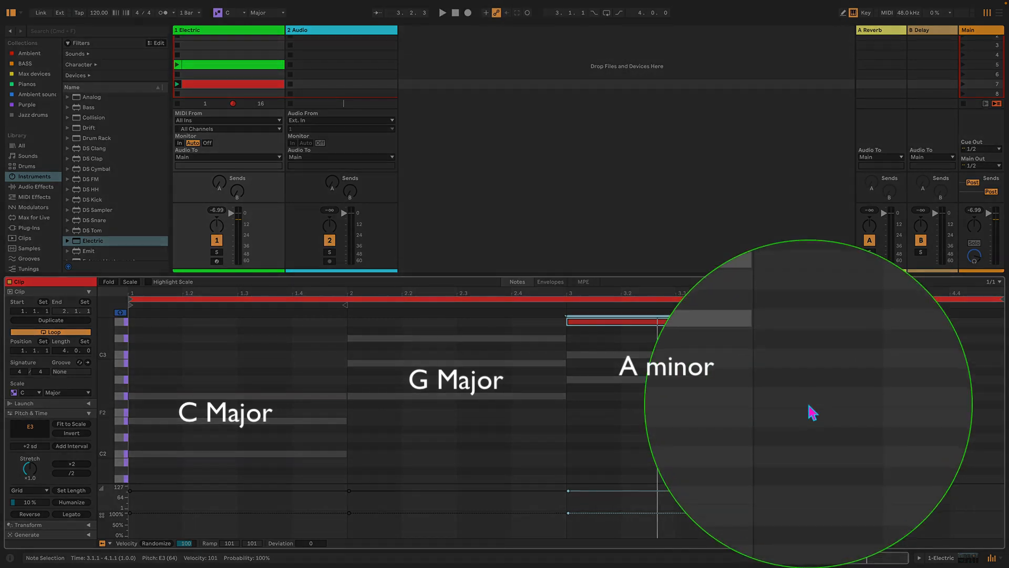
# Build a one-bar F major triad in bar 4 from an F2 note by adding the +2 sd interval twice.
pyautogui.doubleClick(810, 402)
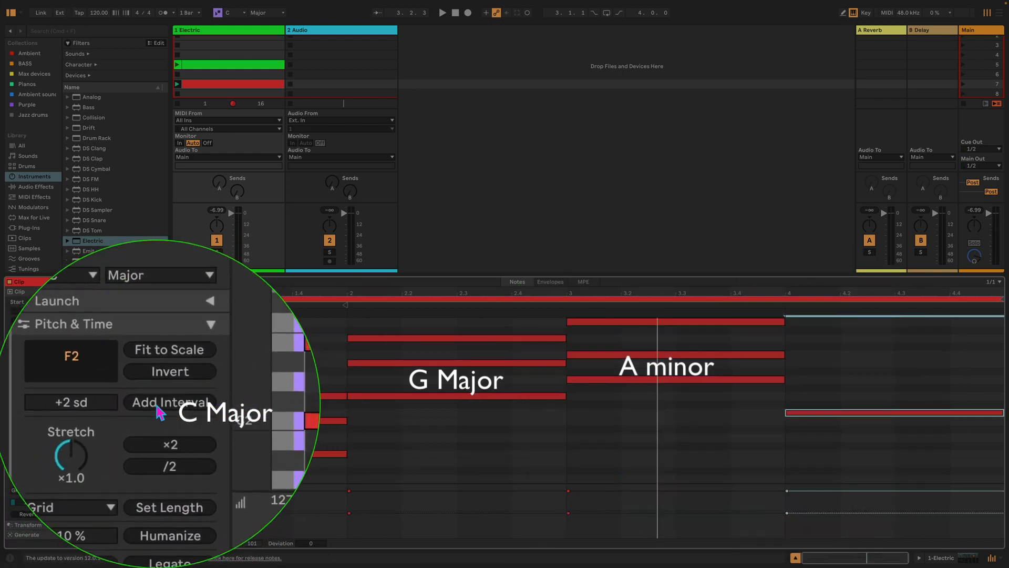
pyautogui.click(161, 415)
pyautogui.click(161, 415)
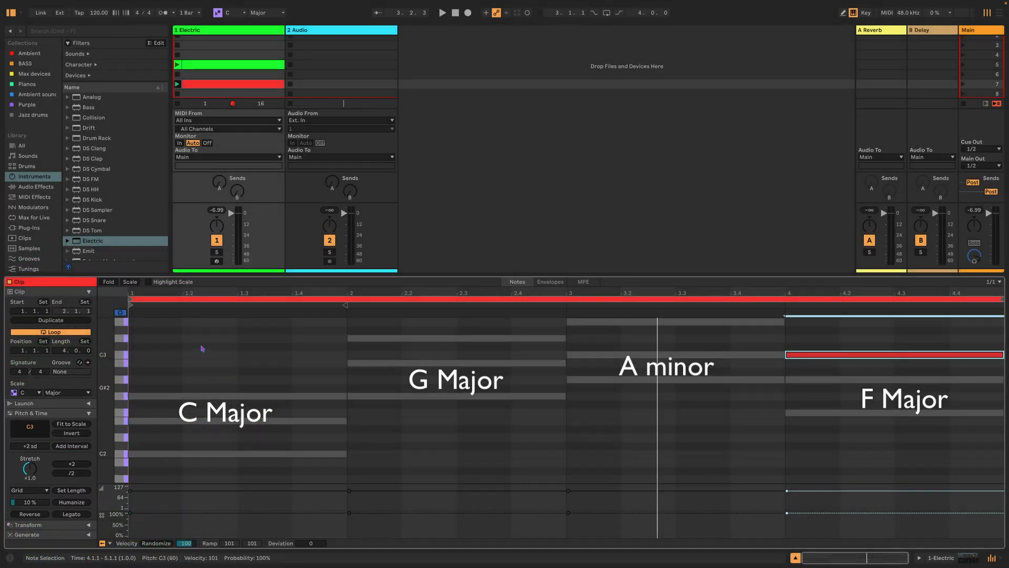
# Play the four-bar progression from the start of the red clip, stop playback, and select the clip's full contents.
pyautogui.press('super+a')
pyautogui.press('space')
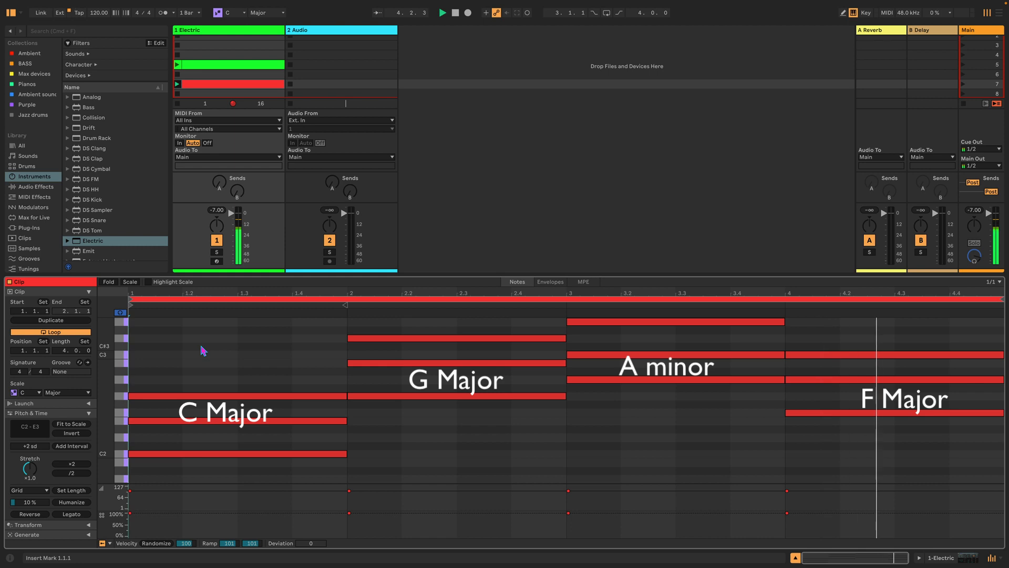
pyautogui.press('space')
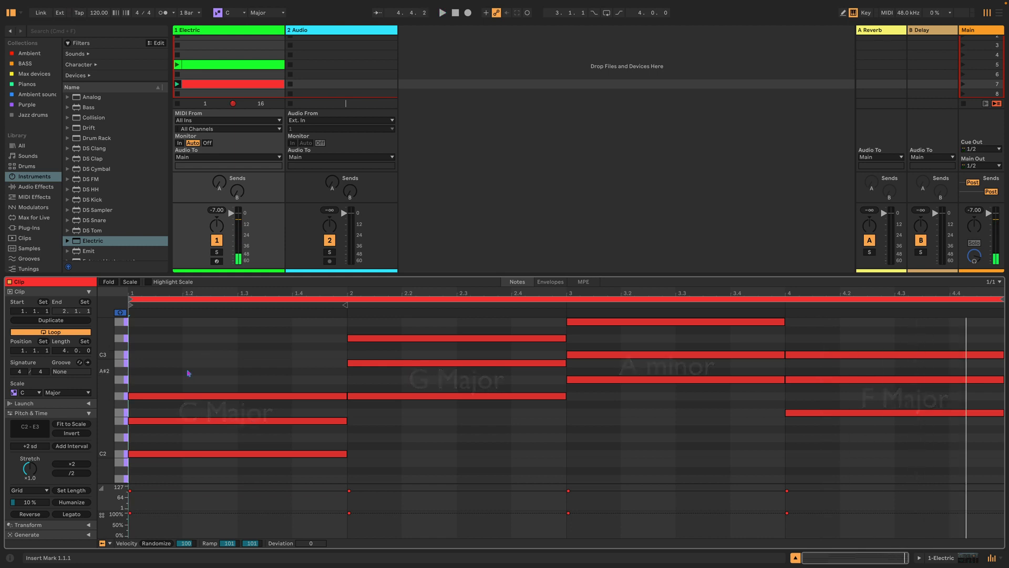
pyautogui.press('super+a')
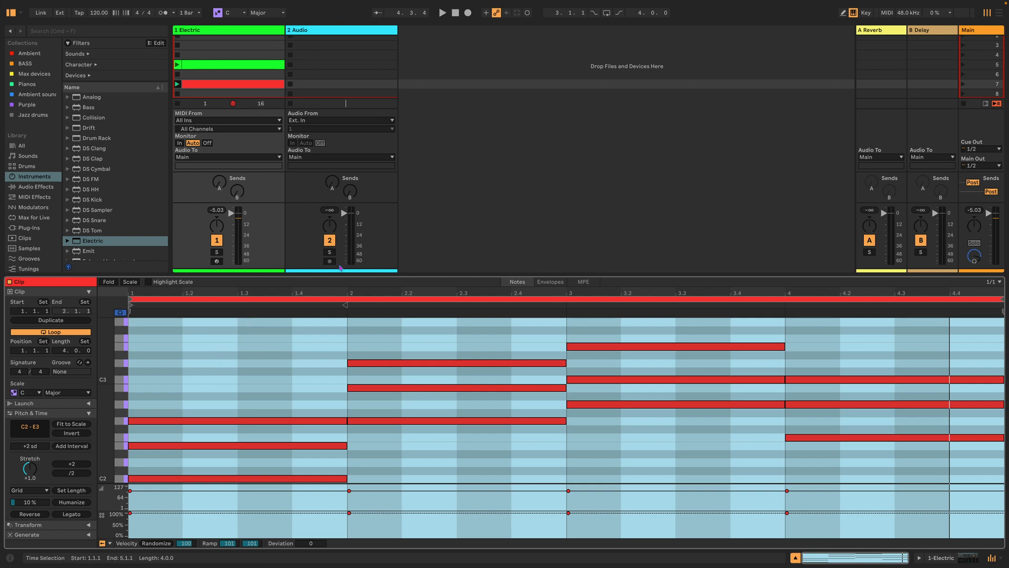
# Shrink the note editor to reveal all scenes, and insert an empty MIDI clip coloured blue in scene 2 of the Electric track.
pyautogui.moveTo(449, 275); pyautogui.dragTo(445, 325)
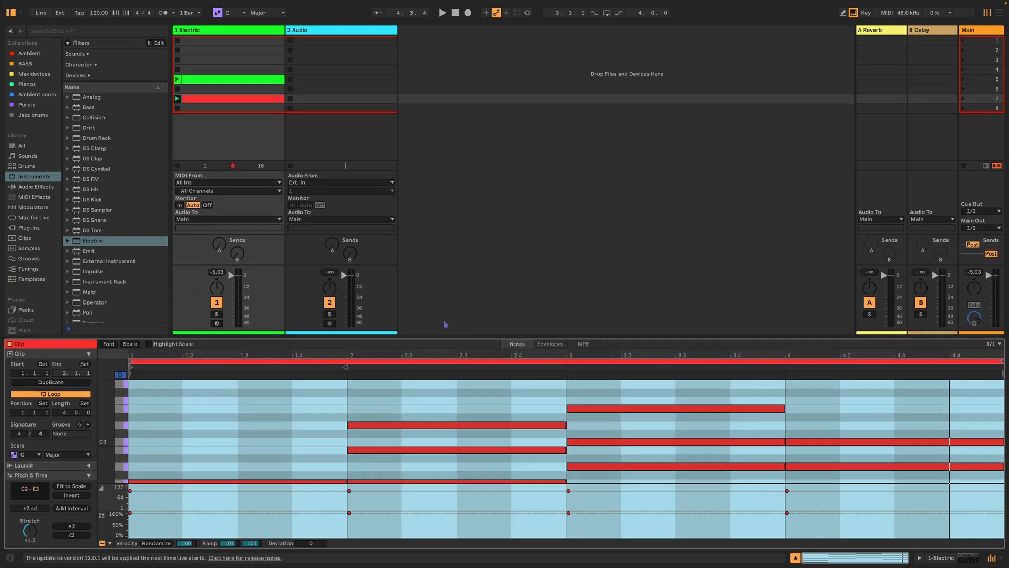
pyautogui.doubleClick(219, 50)
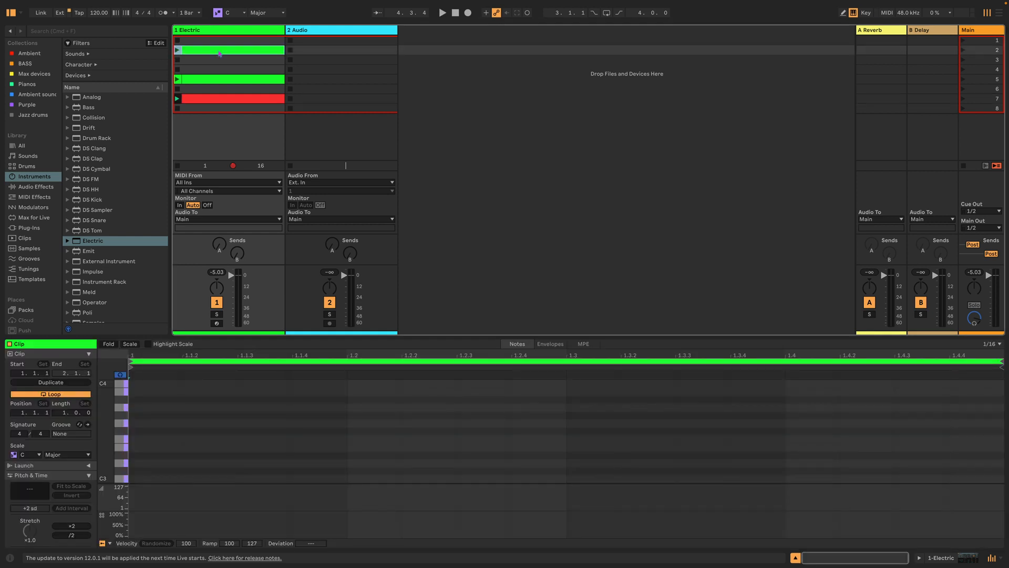
pyautogui.rightClick(220, 56)
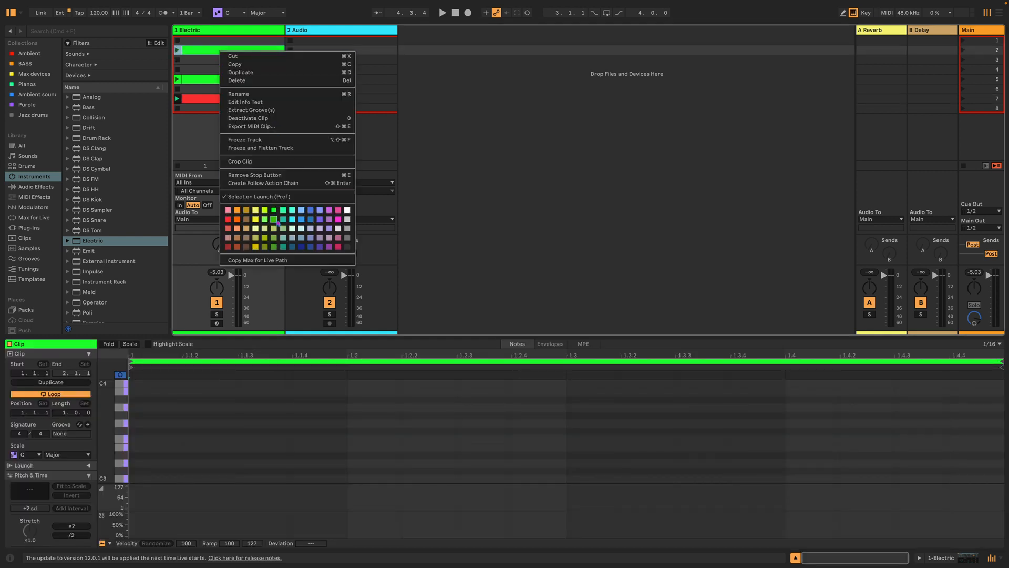
pyautogui.click(301, 220)
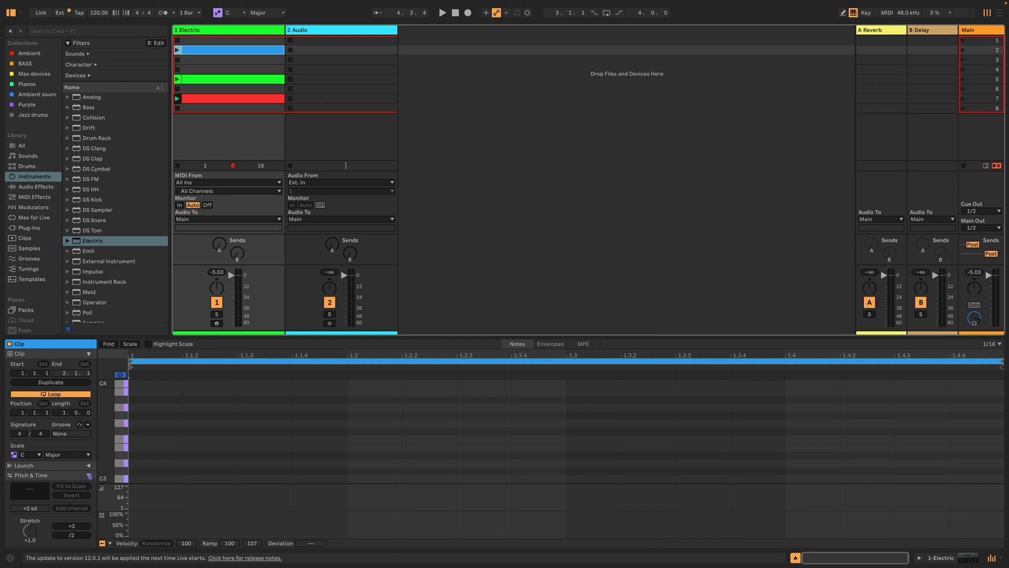
# Collapse the blue clip's Pitch & Time tools and expand the Generate tools with the Stacks generator chosen.
pyautogui.click(89, 476)
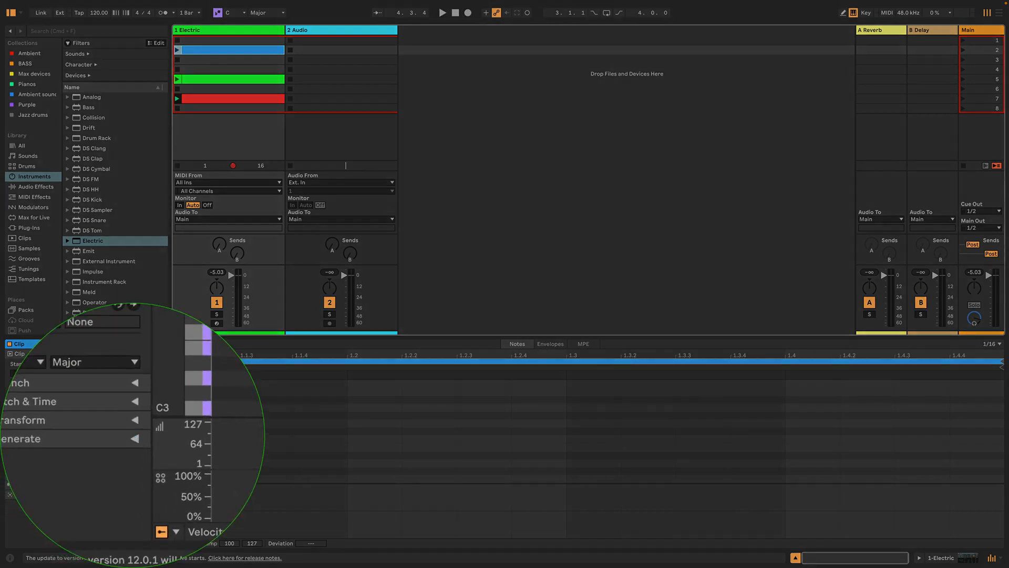
pyautogui.click(97, 497)
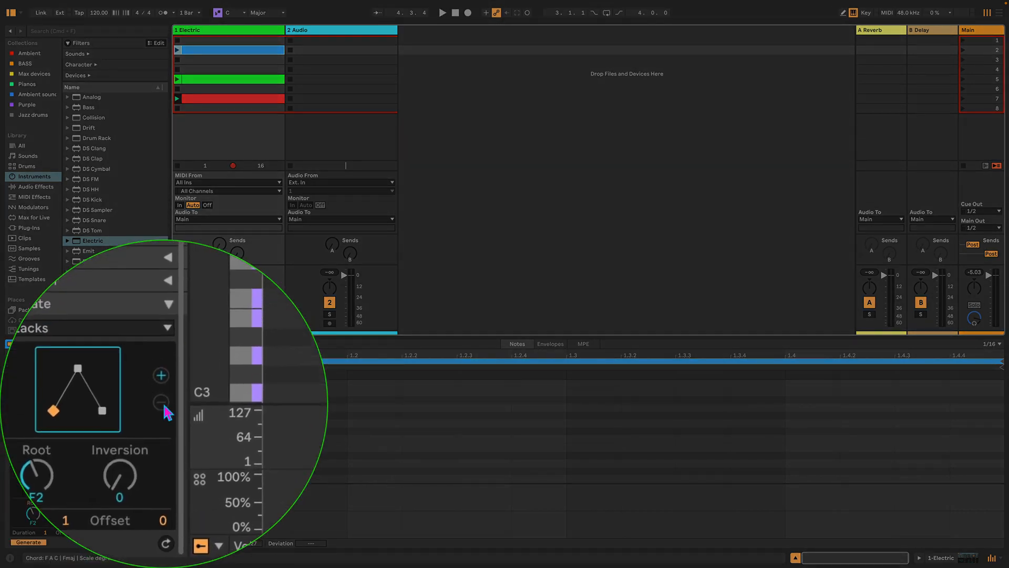
pyautogui.click(167, 412)
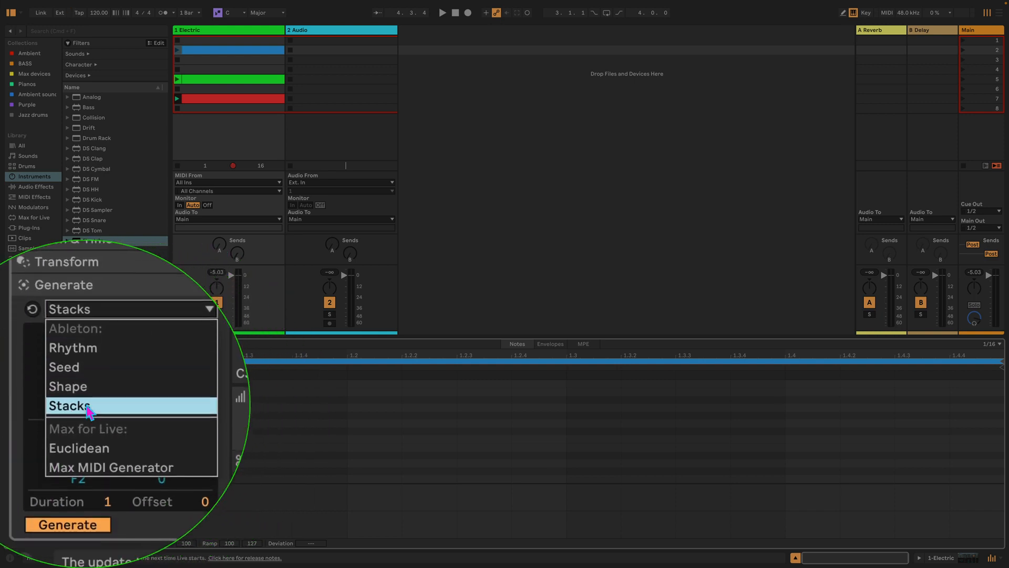
pyautogui.click(94, 414)
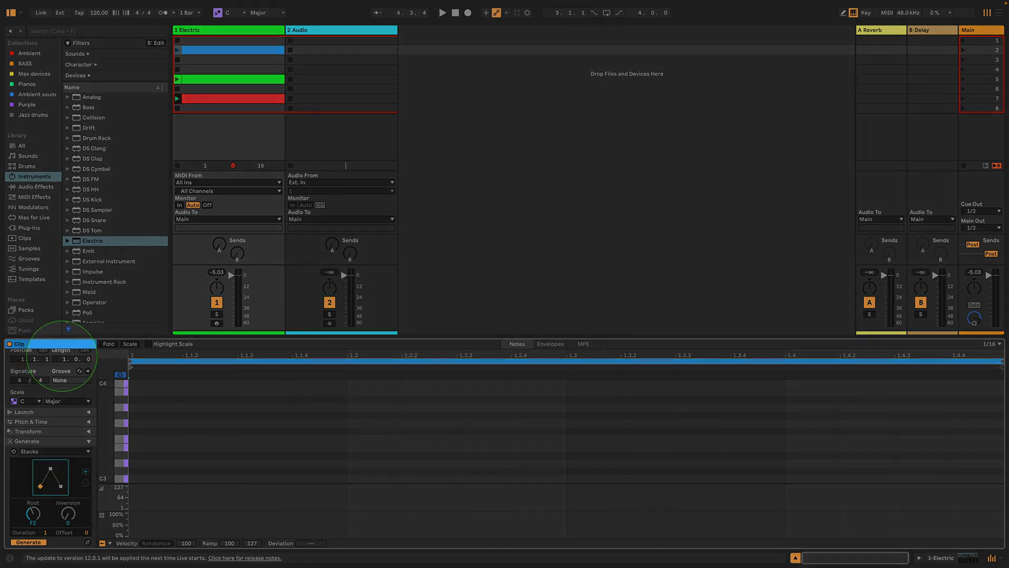
# Widen the note grid to 1/1 and select the blue clip's whole one-bar range.
pyautogui.moveTo(64, 359); pyautogui.dragTo(64, 352)
pyautogui.click(211, 413)
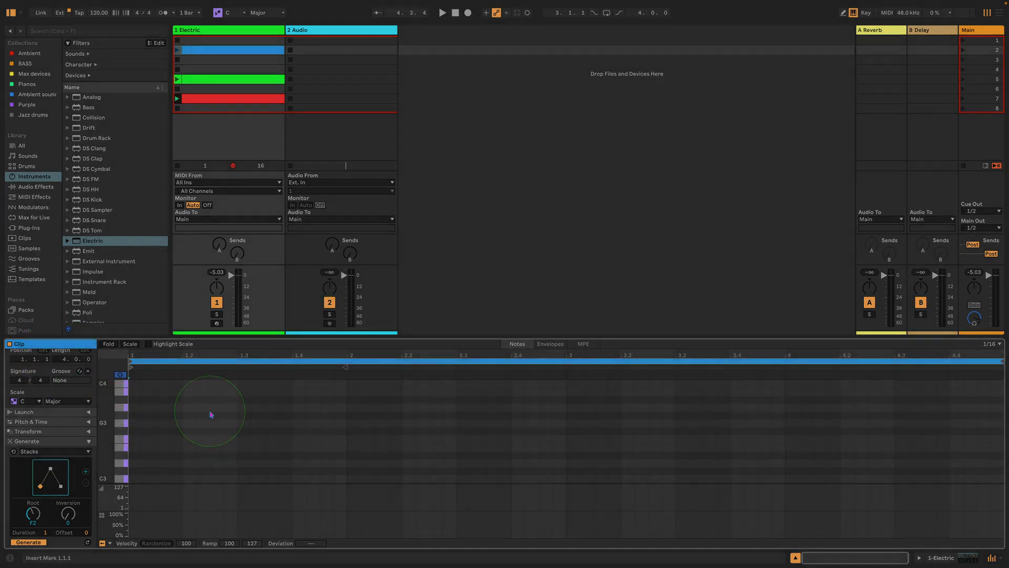
pyautogui.click(215, 417)
pyautogui.hotkey('ctrl', '2')
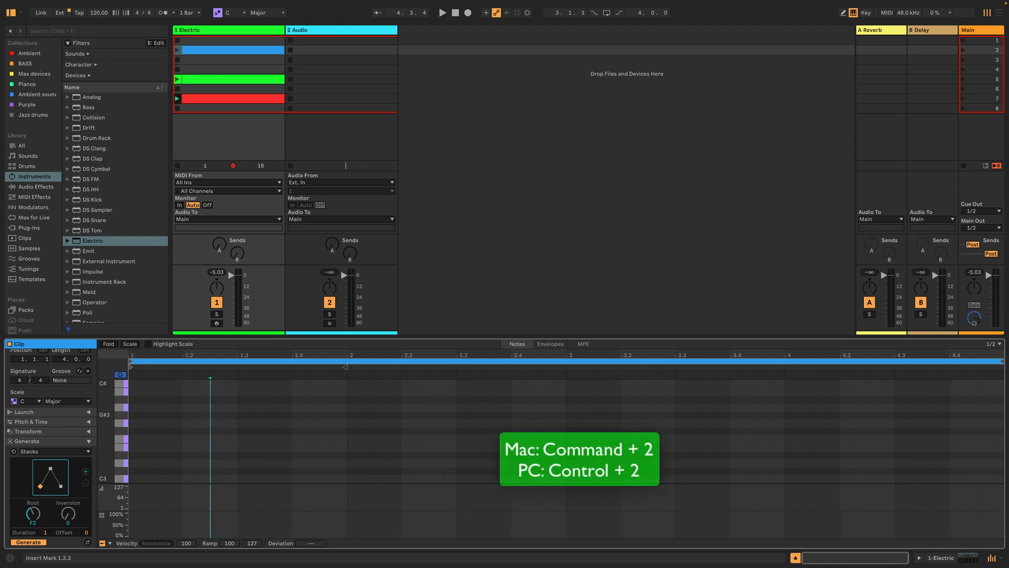
pyautogui.hotkey('ctrl', '2')
pyautogui.hotkey('ctrl', 'a')
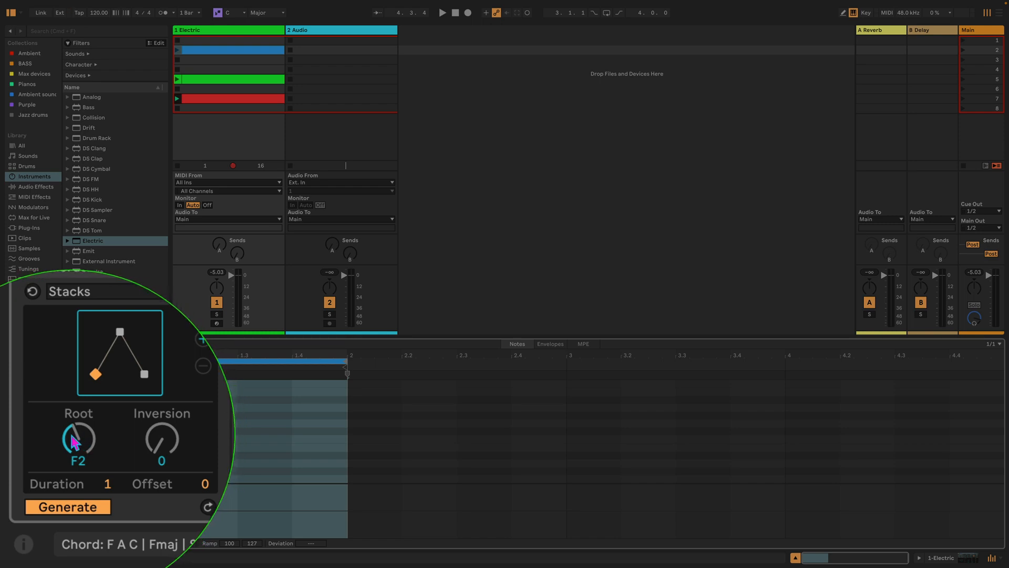
# Generate a C major triad in bar 1 with the Stacks root set to C2, and launch the clip to hear it.
pyautogui.moveTo(78, 444)
pyautogui.mouseDown()
pyautogui.moveTo(78, 468)
pyautogui.moveTo(78, 434)
pyautogui.mouseUp()
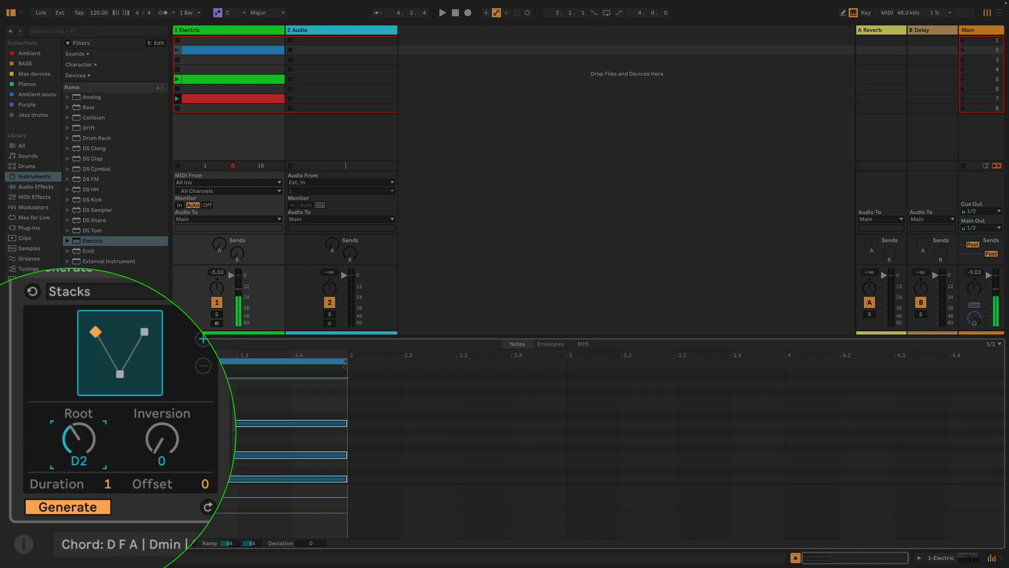
pyautogui.moveTo(79, 439); pyautogui.dragTo(79, 446)
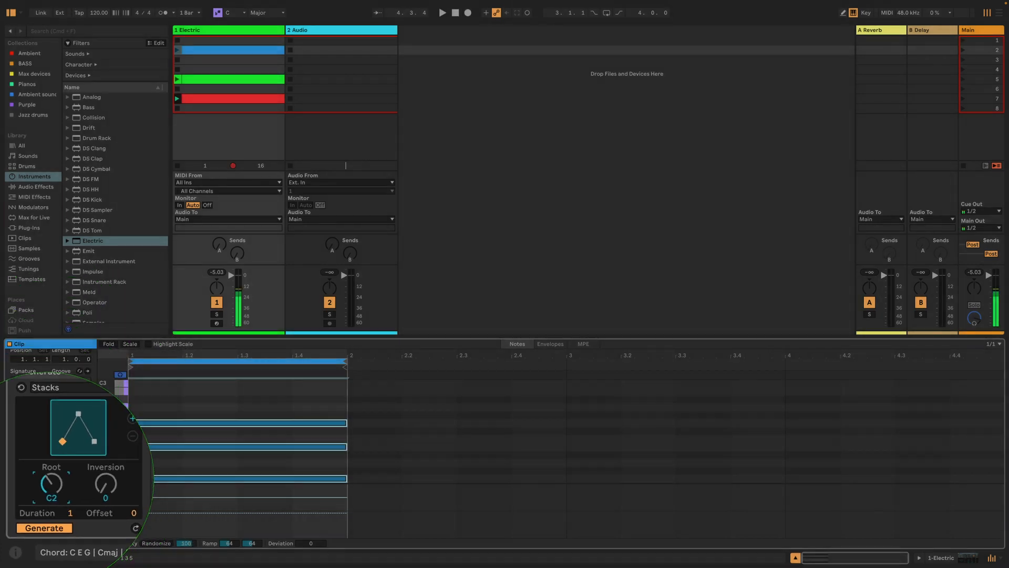
pyautogui.click(178, 50)
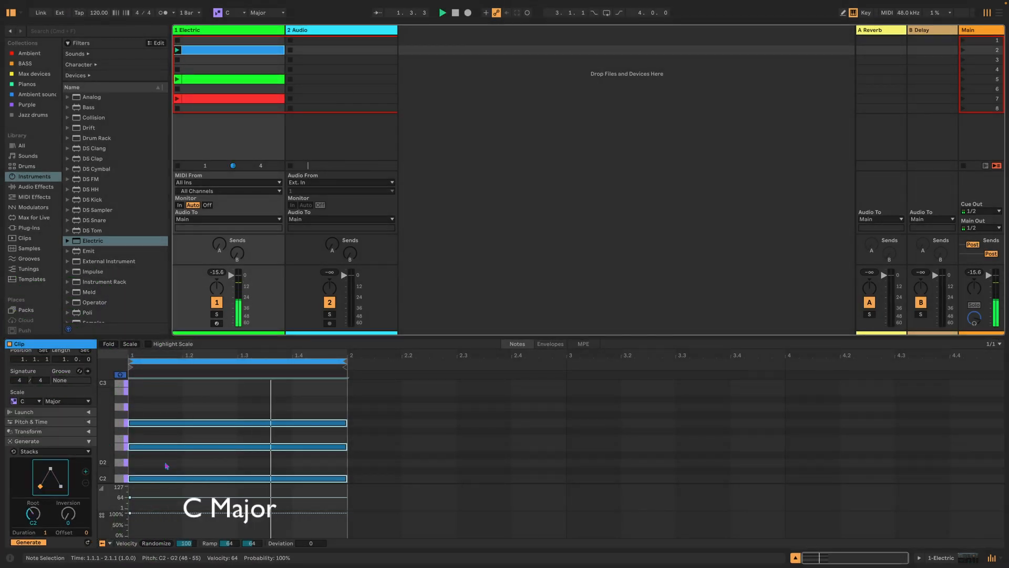
# Stop playback, select the C major chord's notes, and duplicate them into bars 2, 3 and 4.
pyautogui.click(170, 385)
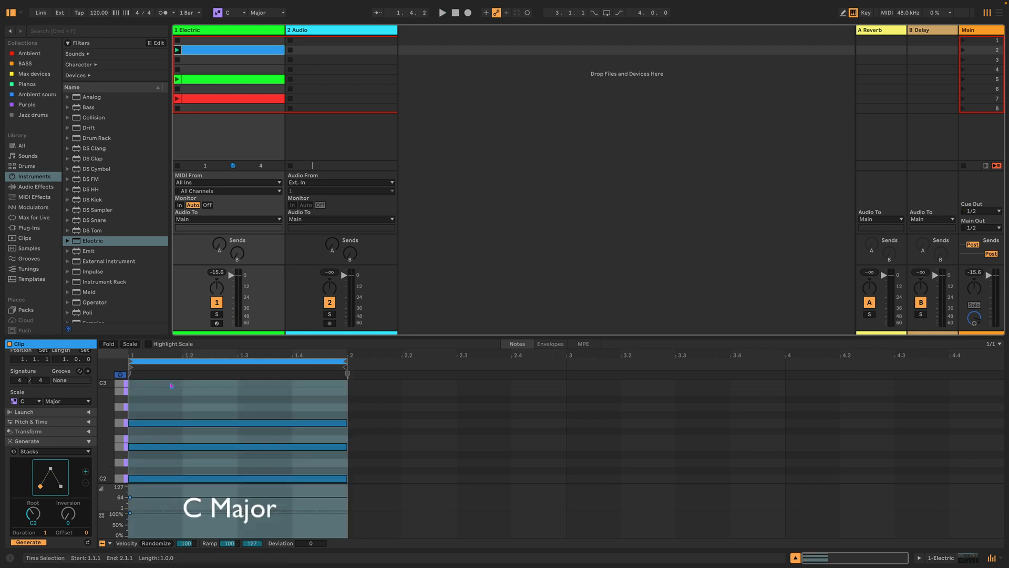
pyautogui.moveTo(213, 391); pyautogui.dragTo(226, 489)
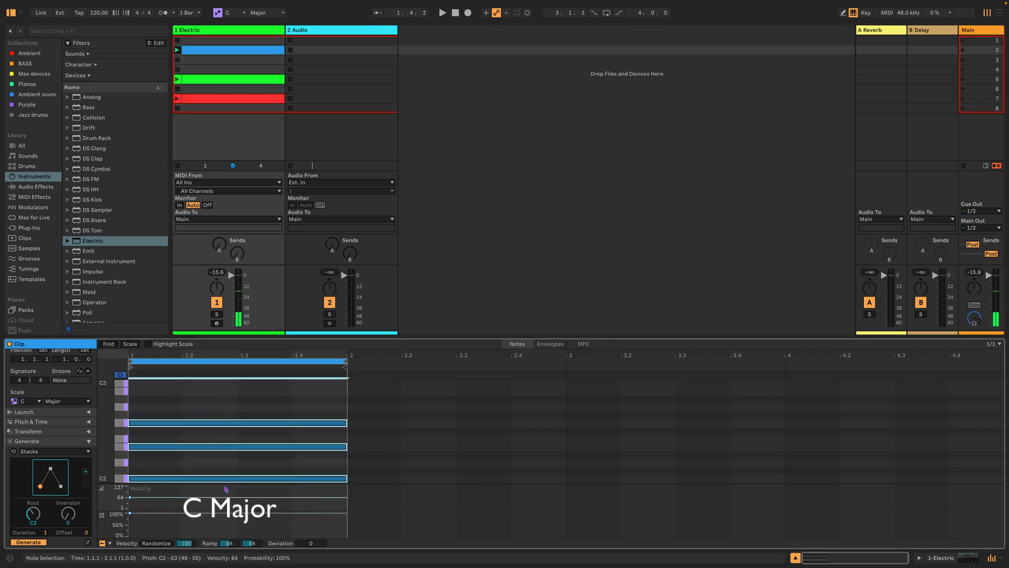
pyautogui.press('super+d')
pyautogui.press('super+d')
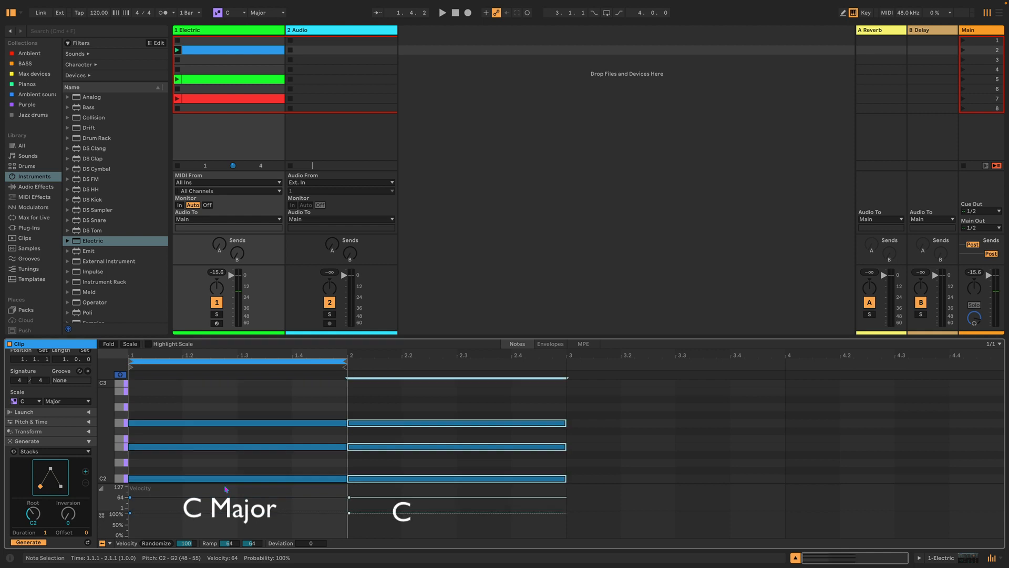
pyautogui.press('super+d')
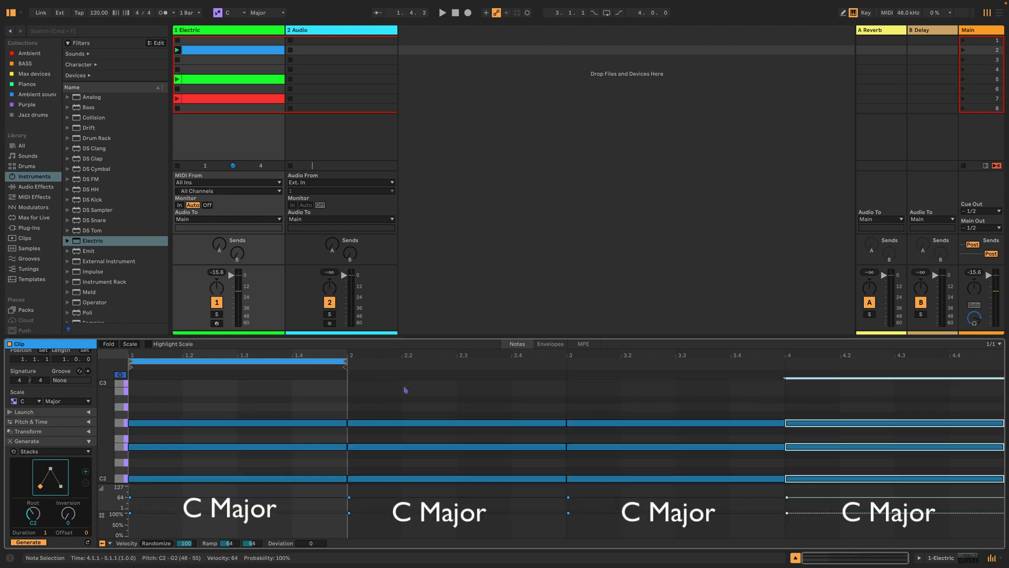
# Regenerate the bar 2 chord as G major with Stacks root G2, and extend the clip's loop to four bars.
pyautogui.moveTo(427, 405); pyautogui.dragTo(439, 475)
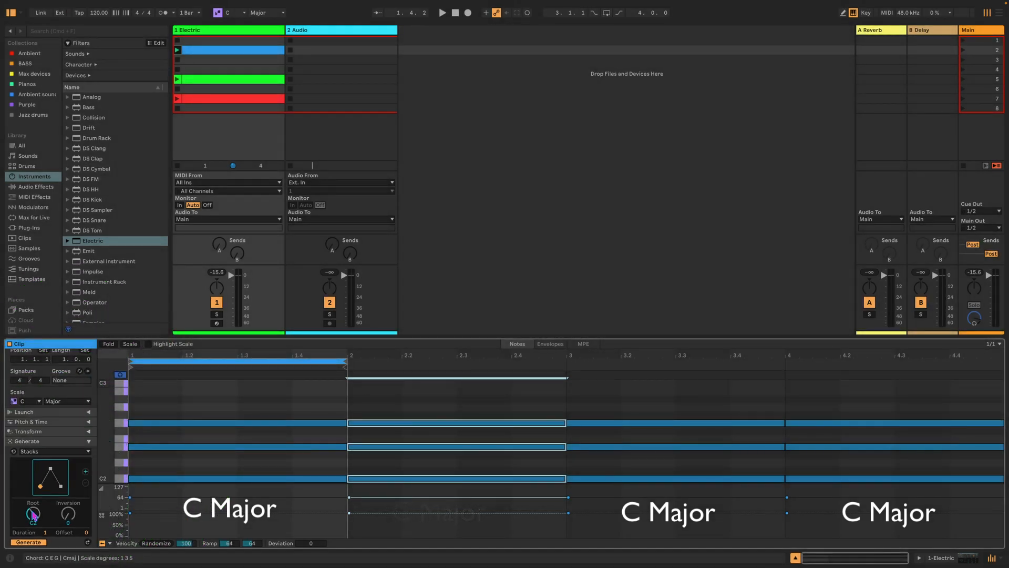
pyautogui.moveTo(79, 445); pyautogui.dragTo(78, 410)
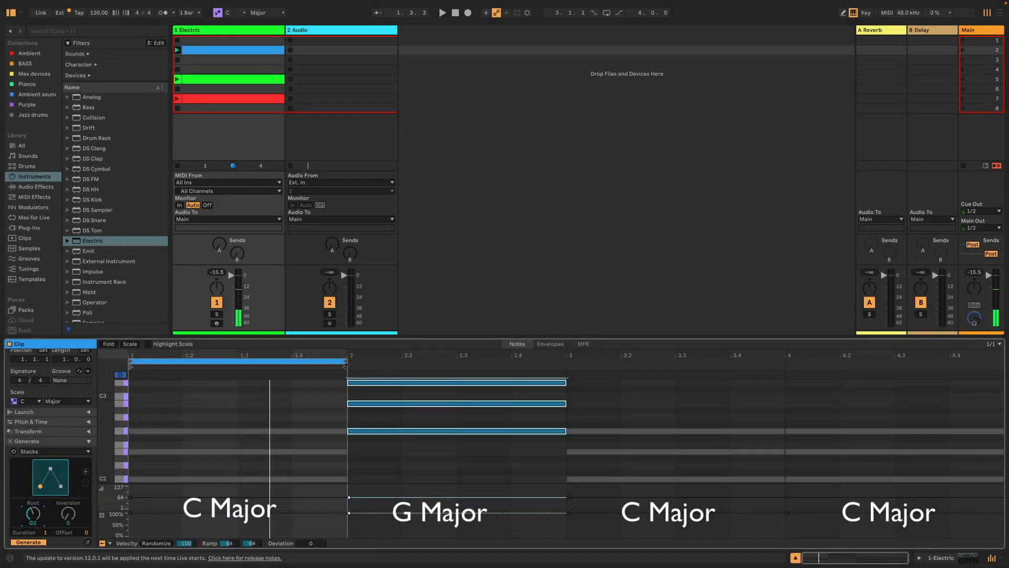
pyautogui.moveTo(345, 362); pyautogui.dragTo(1003, 361)
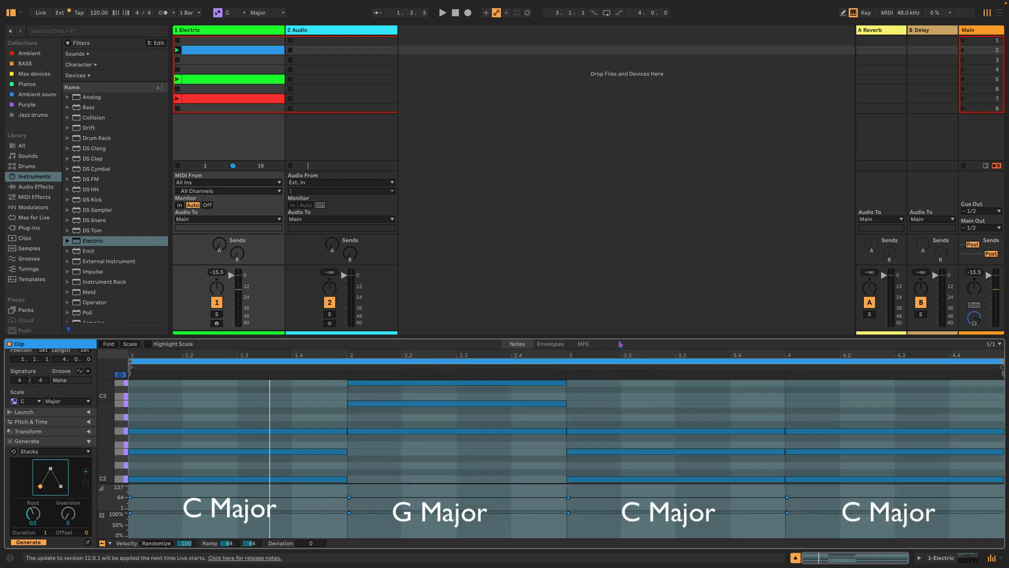
# Regenerate the bar 3 chord as A minor with Stacks root A2 and the bar 4 chord as F major with root F2.
pyautogui.moveTo(621, 336); pyautogui.dragTo(581, 224)
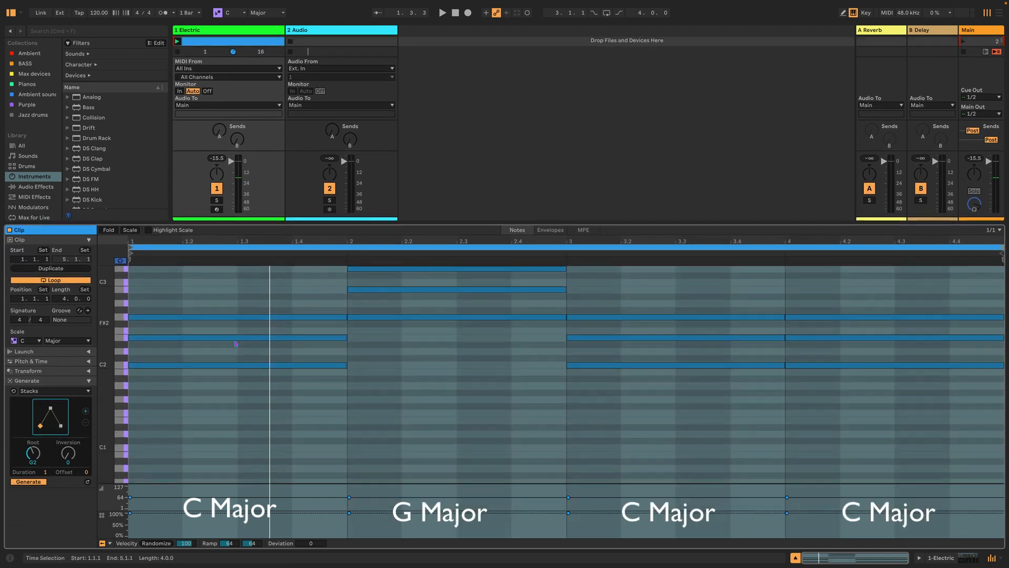
pyautogui.hotkey('ctrl', 'a')
pyautogui.press('z')
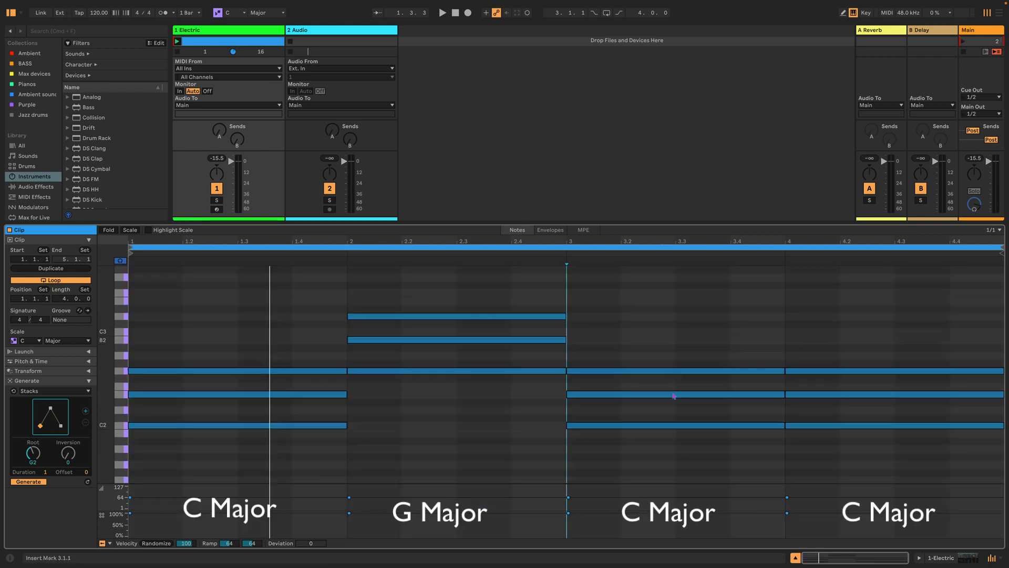
pyautogui.moveTo(669, 339); pyautogui.dragTo(670, 460)
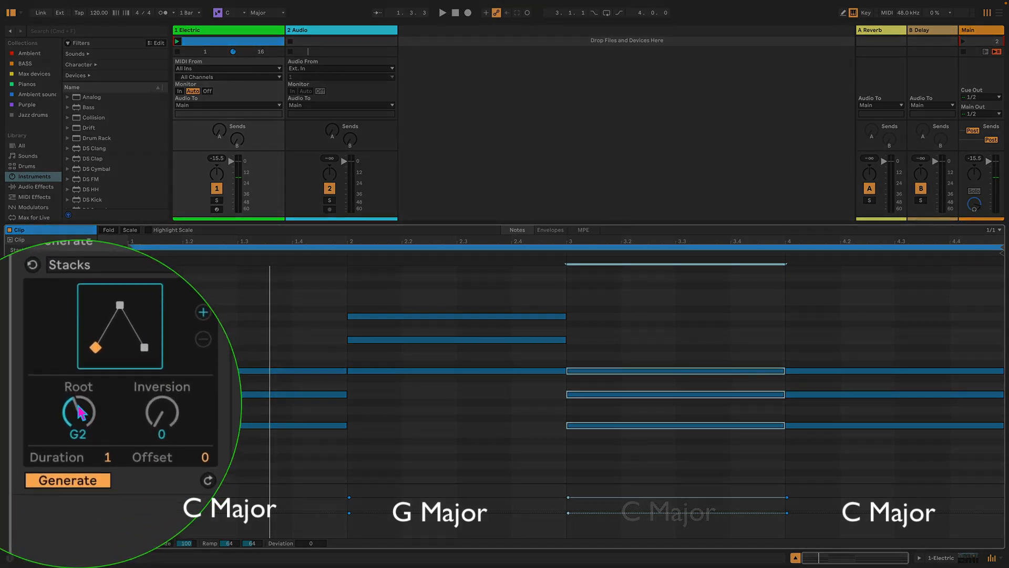
pyautogui.click(79, 407)
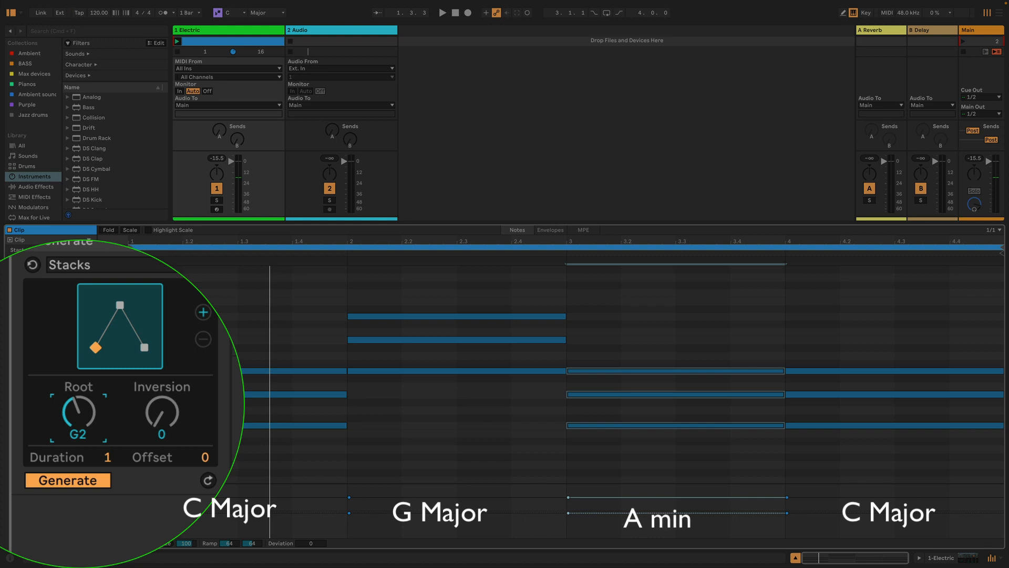
pyautogui.moveTo(79, 408); pyautogui.dragTo(79, 405)
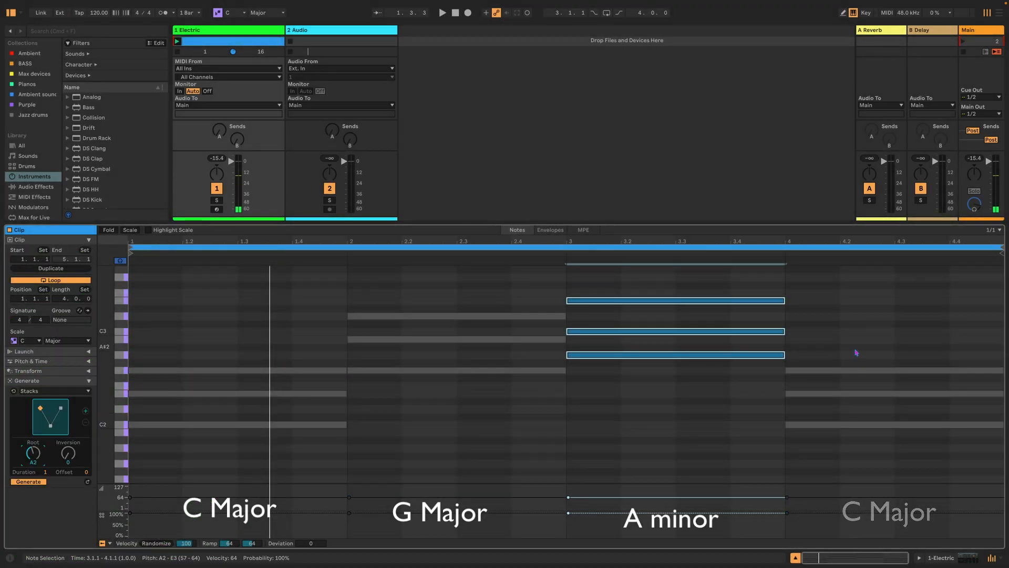
pyautogui.moveTo(857, 352); pyautogui.dragTo(859, 445)
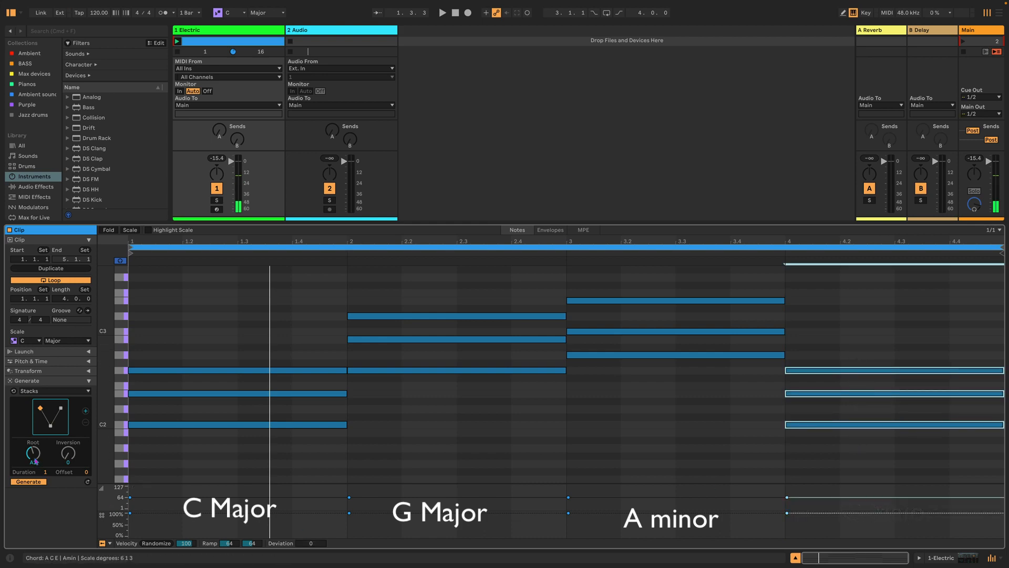
pyautogui.moveTo(56, 459); pyautogui.dragTo(57, 446)
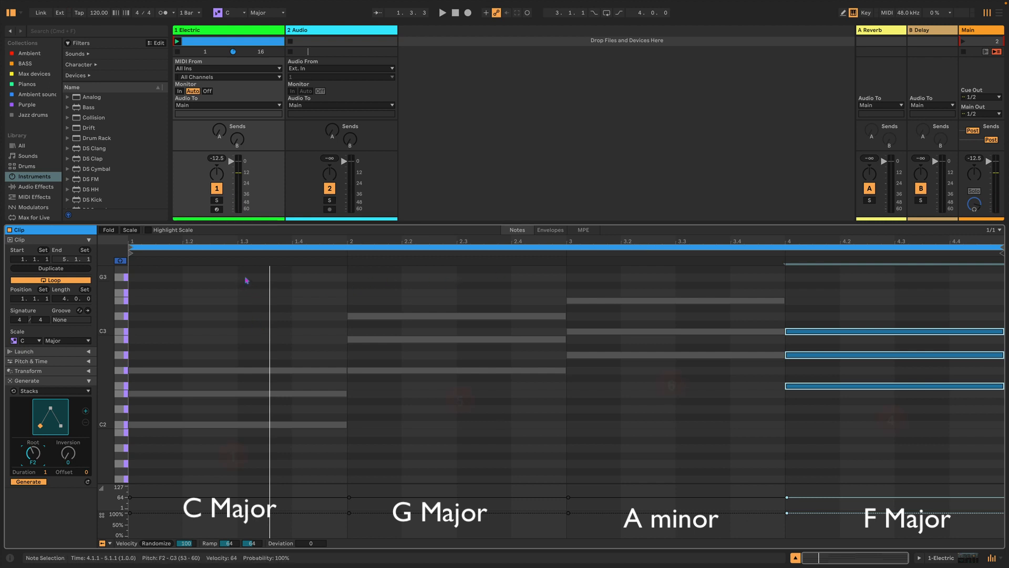
# Select the notes of all four chords and play the progression.
pyautogui.moveTo(246, 280); pyautogui.dragTo(859, 467)
pyautogui.press('space')
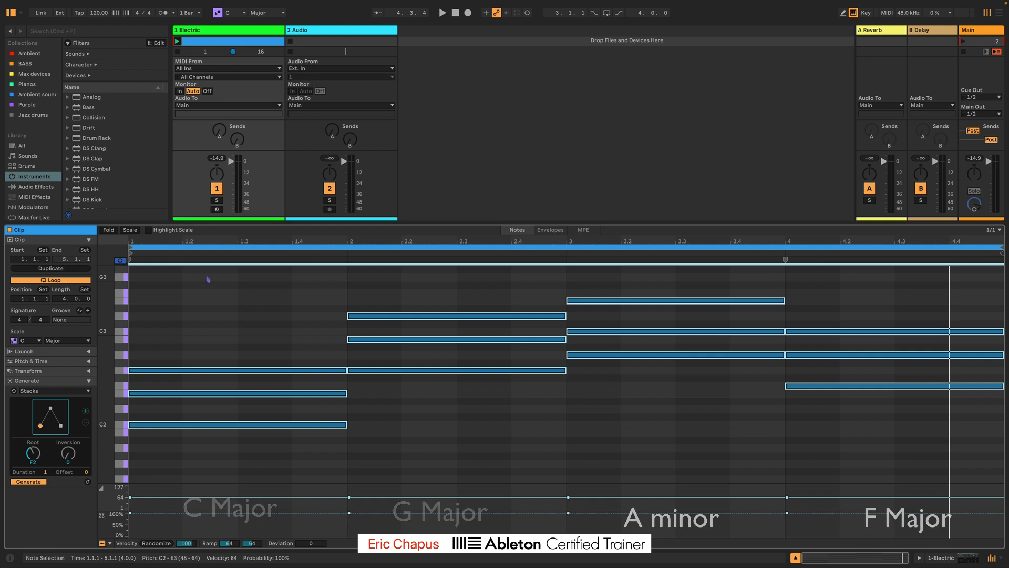
# Delete all notes from the blue clip, shorten its loop to bar 1, and select that bar.
pyautogui.moveTo(208, 278); pyautogui.dragTo(848, 457)
pyautogui.press('Delete')
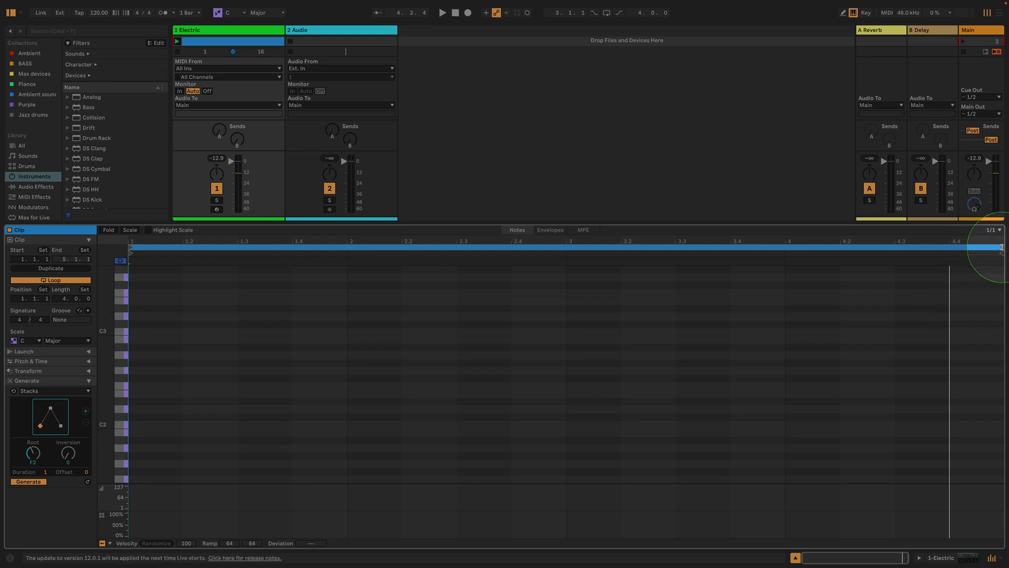
pyautogui.moveTo(1002, 247); pyautogui.dragTo(322, 307)
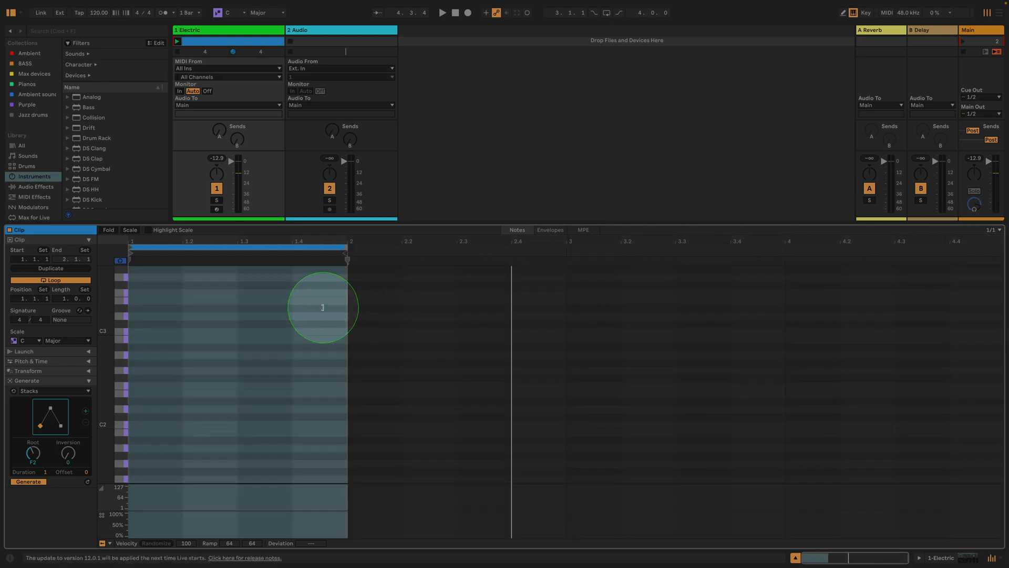
pyautogui.click(293, 247)
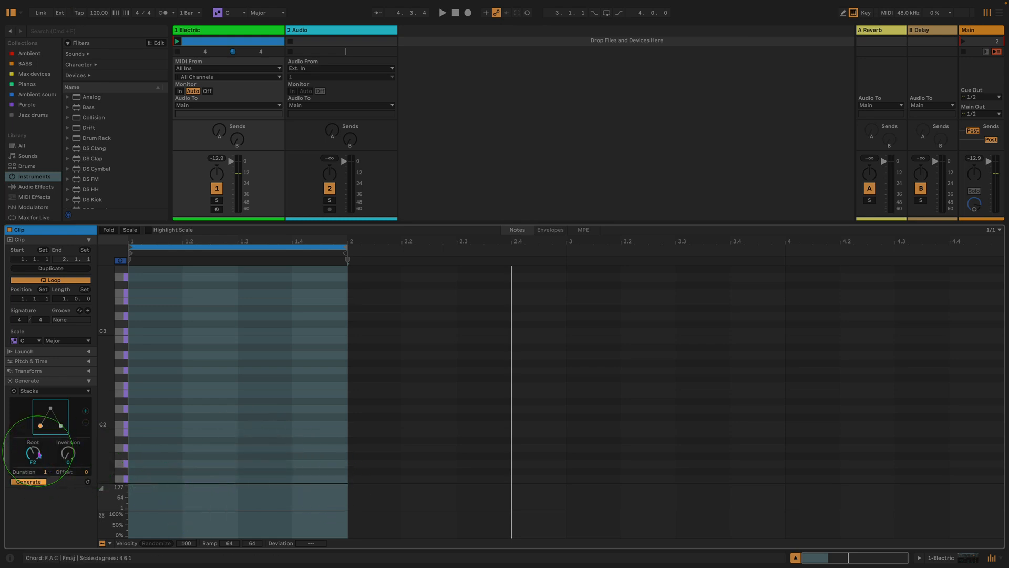
# Generate a C major triad in bar 1 with Stacks root C2, play it briefly, and stop playback.
pyautogui.moveTo(31, 456)
pyautogui.mouseDown()
pyautogui.moveTo(32, 469)
pyautogui.moveTo(33, 449)
pyautogui.mouseUp()
pyautogui.press('space')
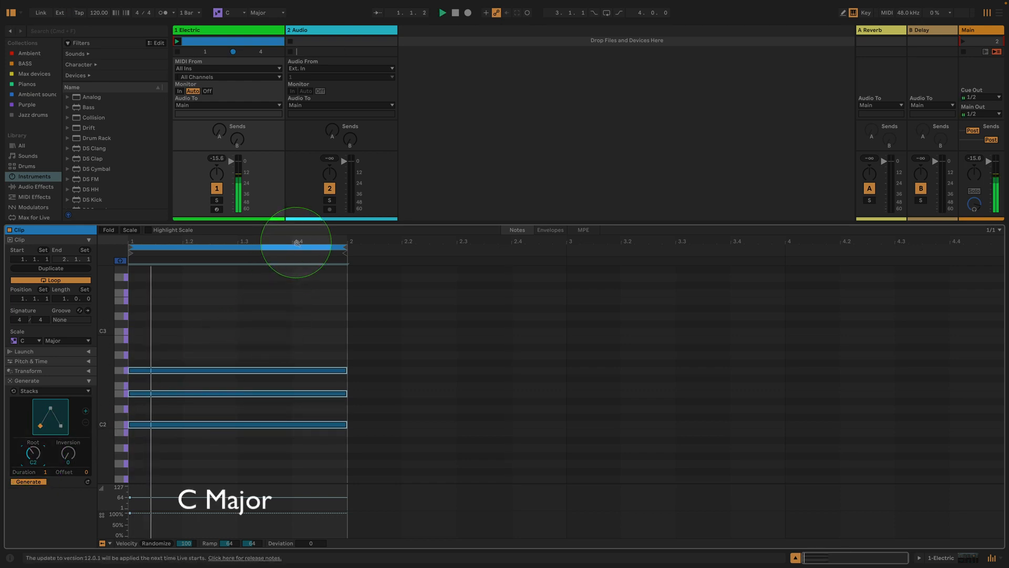
pyautogui.press('space')
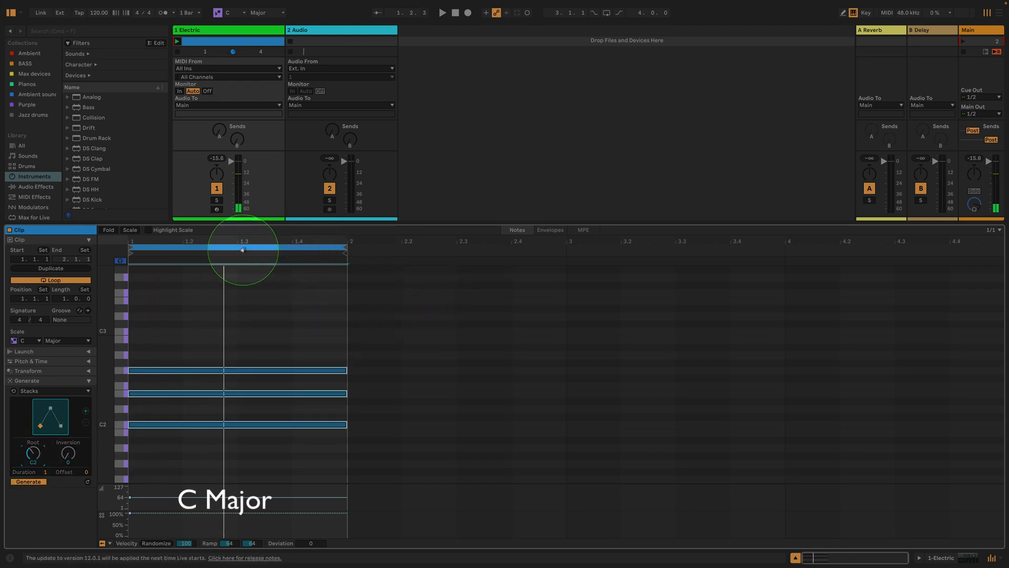
# Move the one-bar loop to bar 2 for a G major triad with Stacks root G2, then to bar 3 for A minor with root A2.
pyautogui.moveTo(244, 248); pyautogui.dragTo(446, 237)
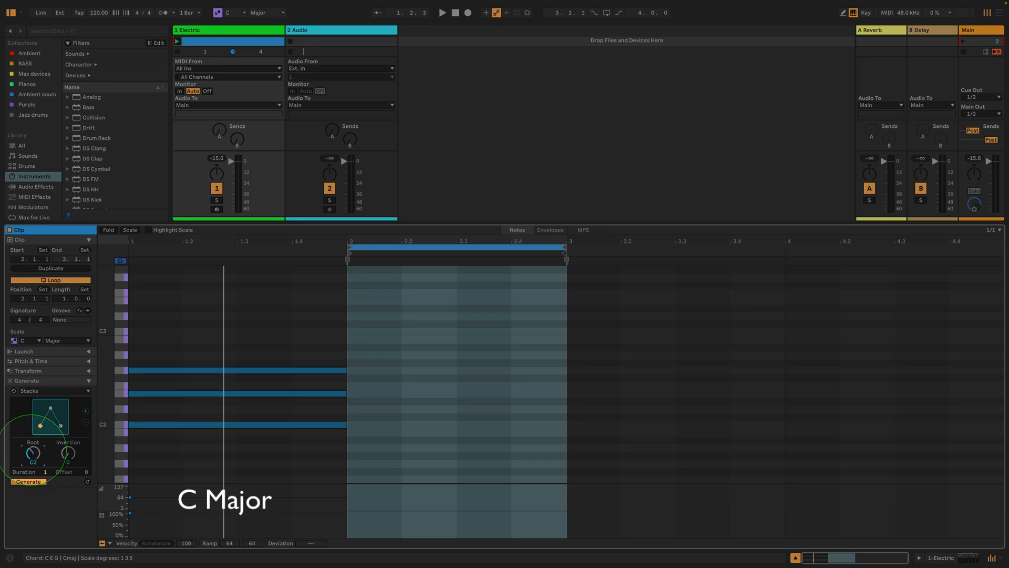
pyautogui.moveTo(33, 452)
pyautogui.mouseDown()
pyautogui.moveTo(33, 438)
pyautogui.moveTo(33, 449)
pyautogui.mouseUp()
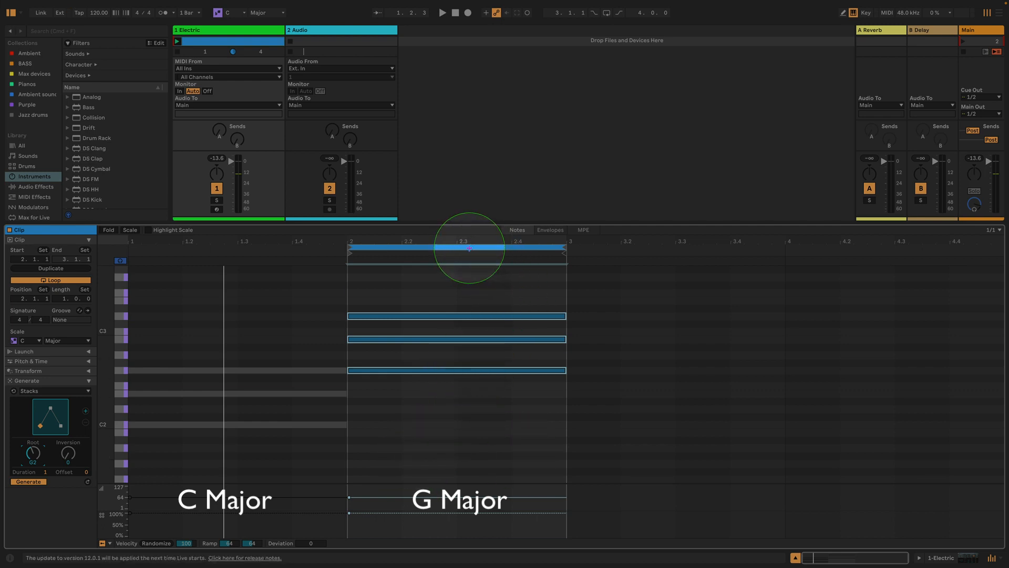
pyautogui.moveTo(469, 248); pyautogui.dragTo(646, 263)
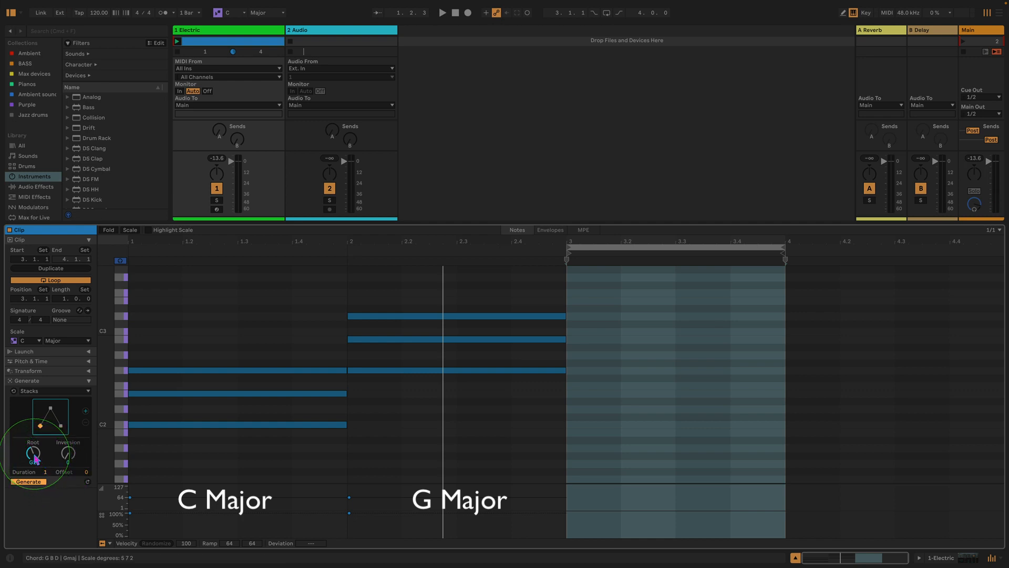
pyautogui.moveTo(34, 459); pyautogui.dragTo(34, 452)
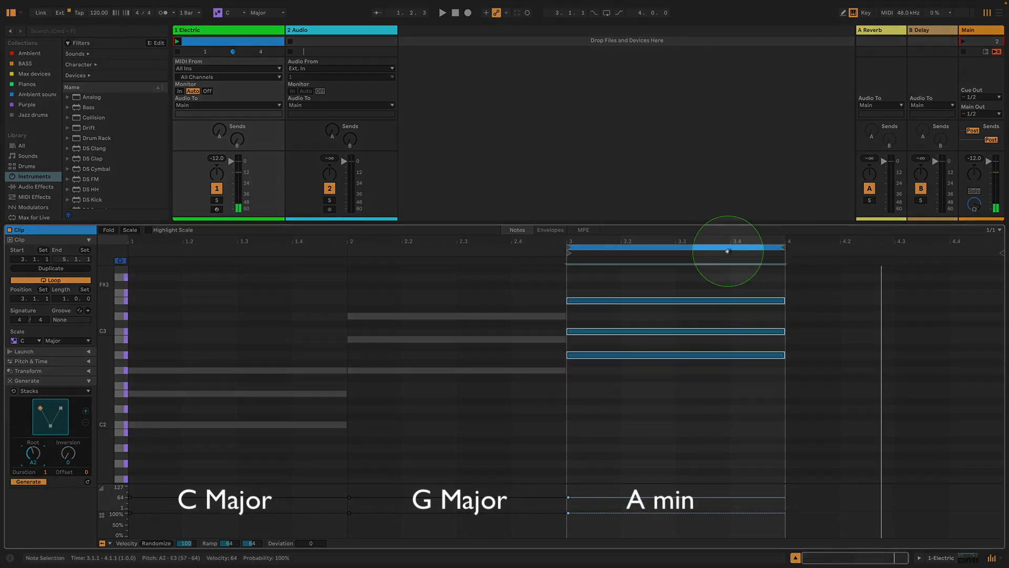
# Move the one-bar loop to bar 4 and generate an F major triad there with Stacks root F2.
pyautogui.moveTo(699, 247); pyautogui.dragTo(920, 255)
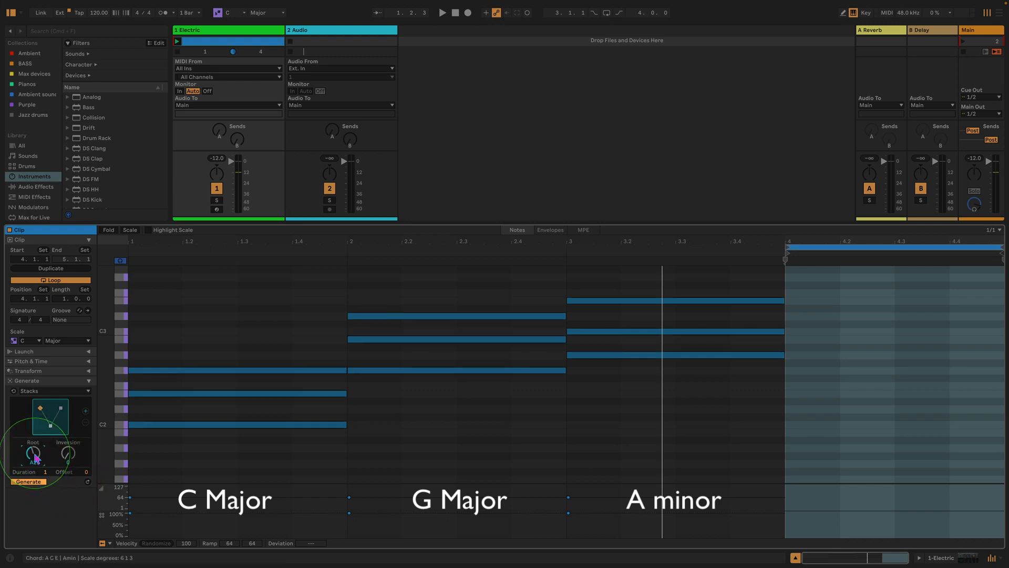
pyautogui.scroll(-1, 35, 459)
pyautogui.scroll(-1, 35, 459)
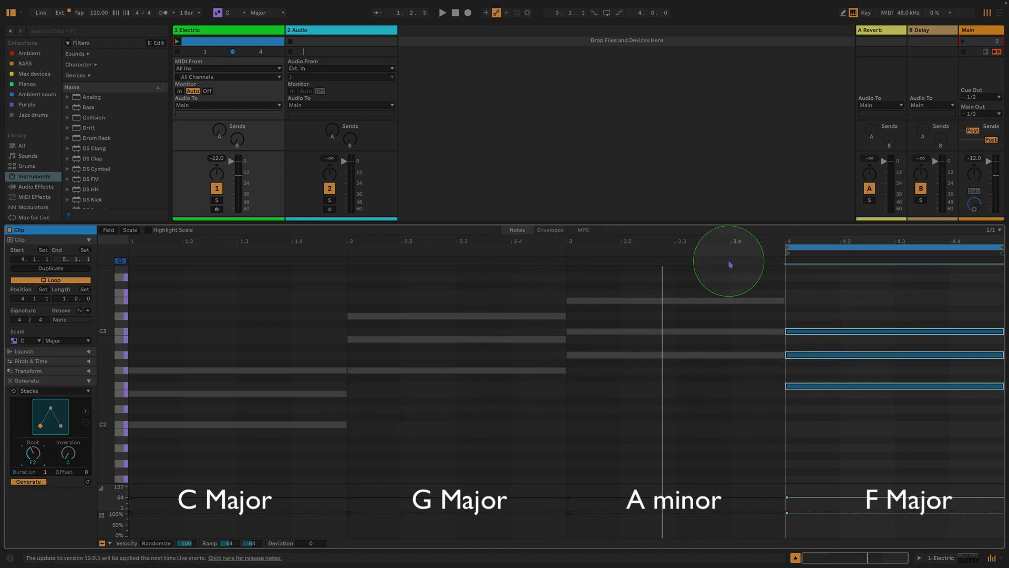
# Extend the loop back to bar 1 so it spans all four bars, and play the progression.
pyautogui.moveTo(787, 245); pyautogui.dragTo(180, 327)
pyautogui.press('space')
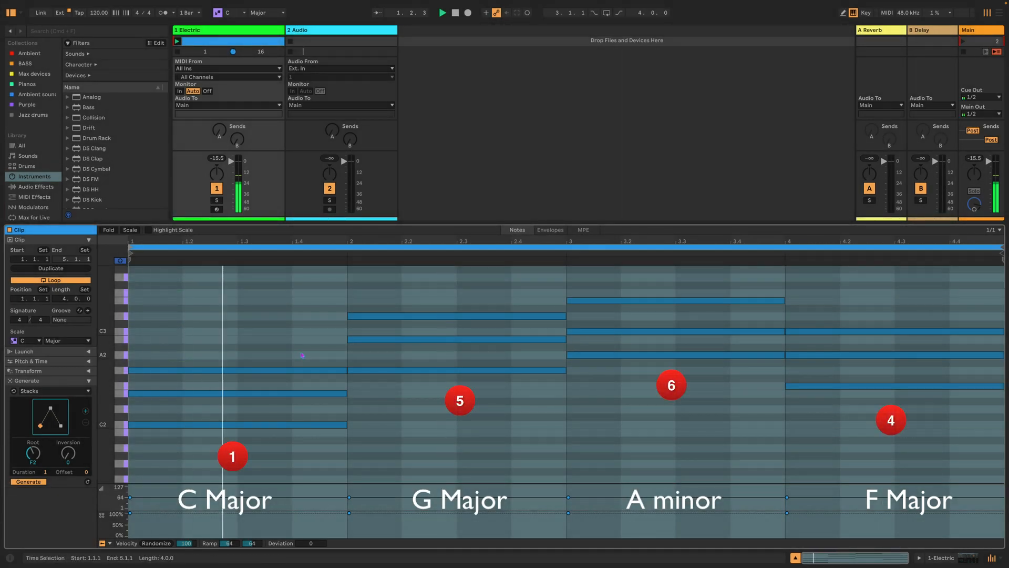